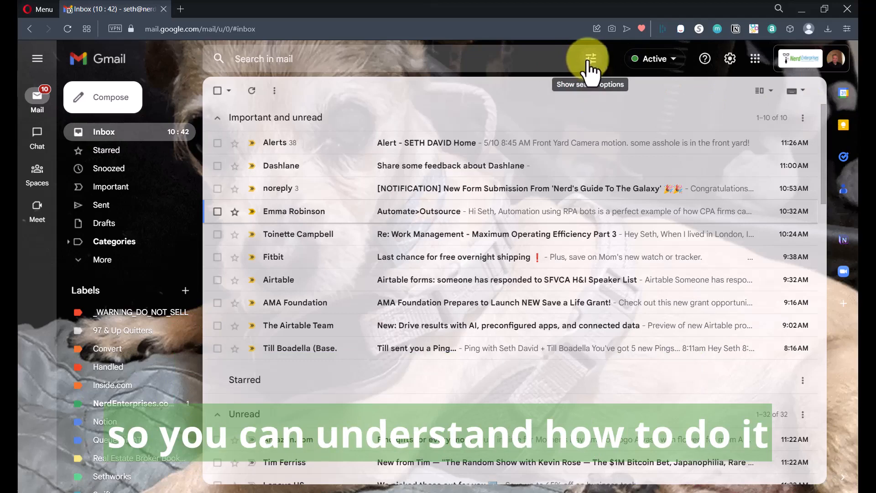
Step: Search the Inbox for messages dated within 1 day of 2023/04/10 using the advanced search options
click(590, 60)
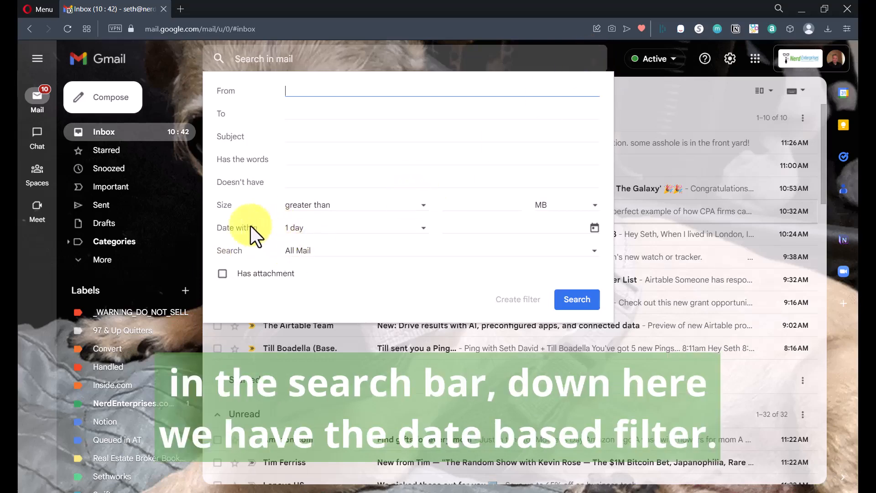
click(524, 230)
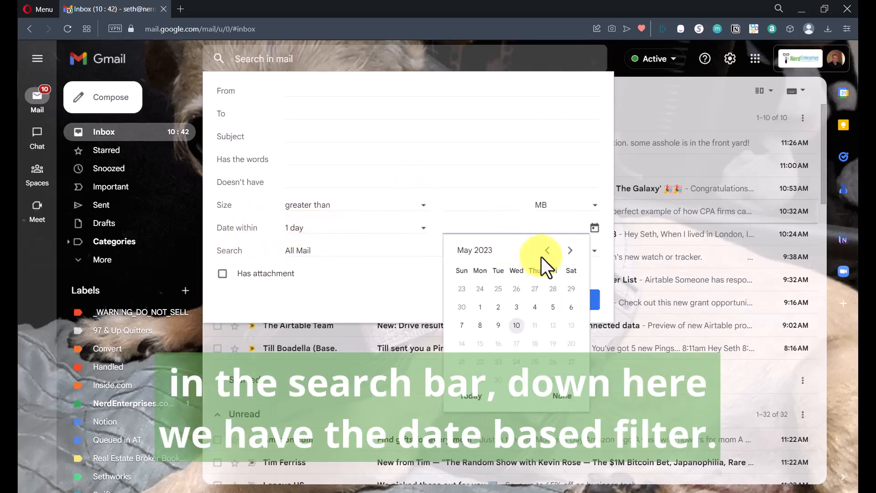
click(547, 251)
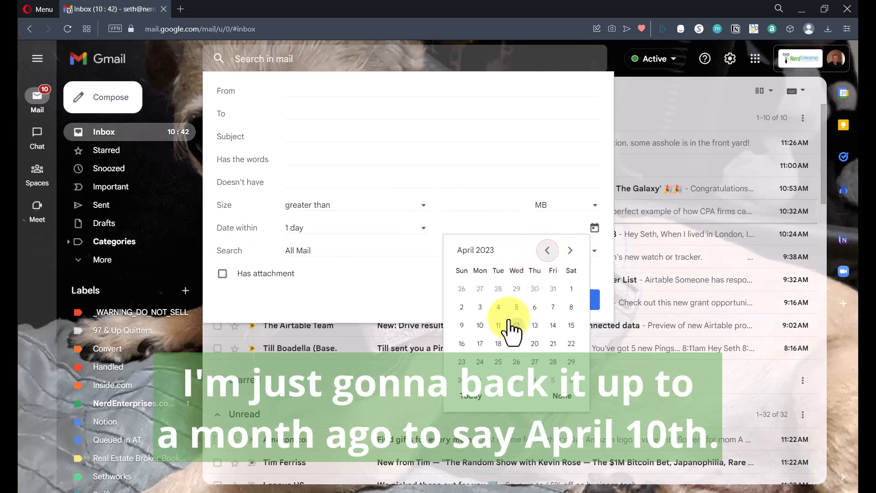
click(479, 326)
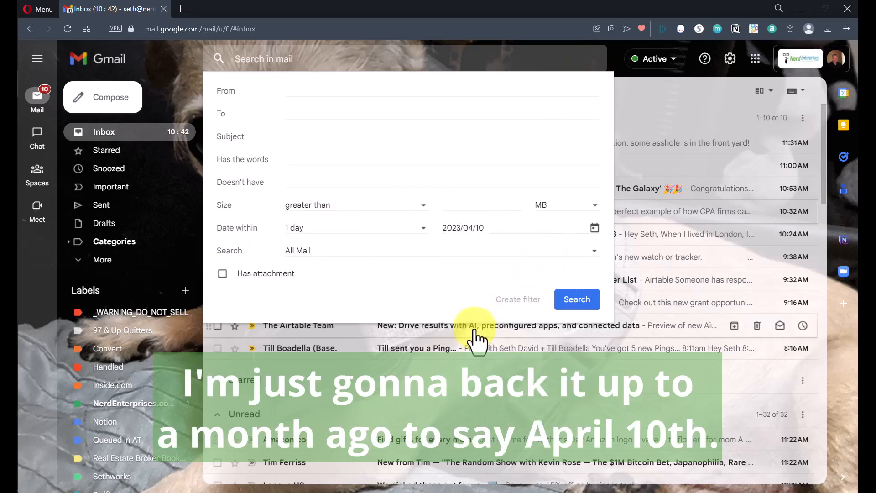
click(300, 258)
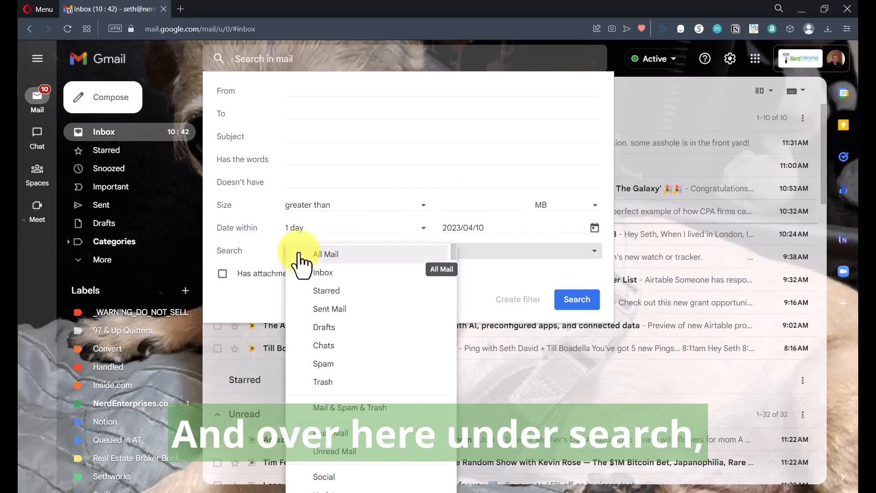
click(311, 273)
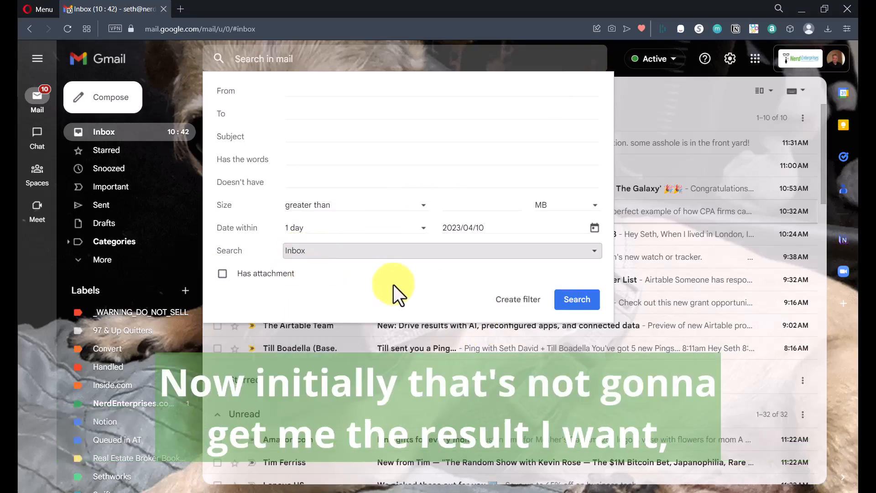
click(577, 302)
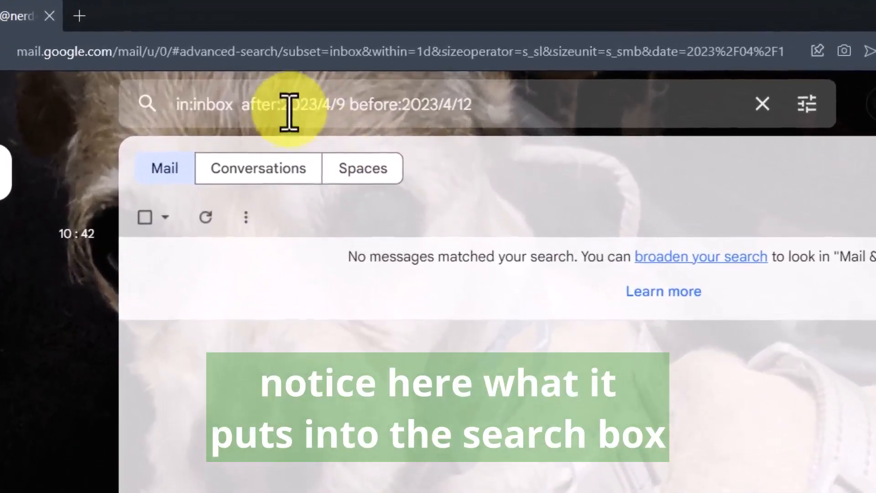
Step: Remove the after-date condition from the search query and run it as "in:inbox before:2023/4/12"
click(288, 107)
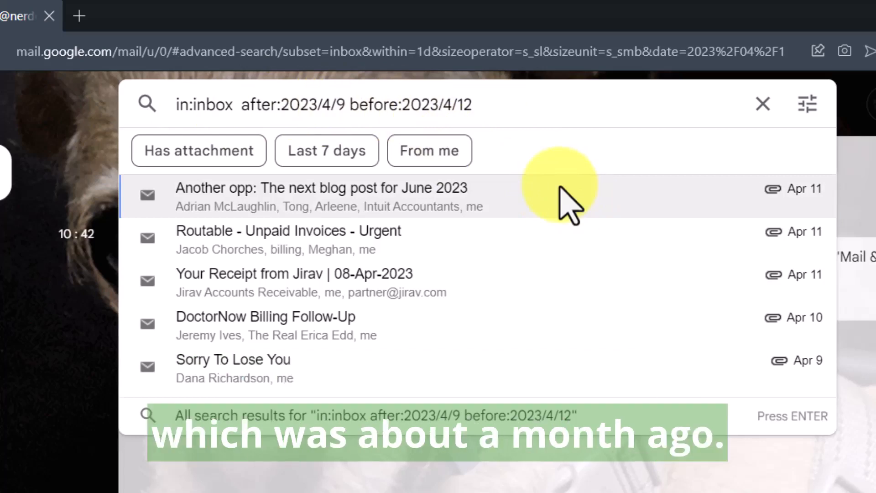
key(BackSpace)
key(BackSpace)
key(BackSpace)
key(BackSpace)
key(BackSpace)
key(BackSpace)
key(BackSpace)
key(BackSpace)
key(BackSpace)
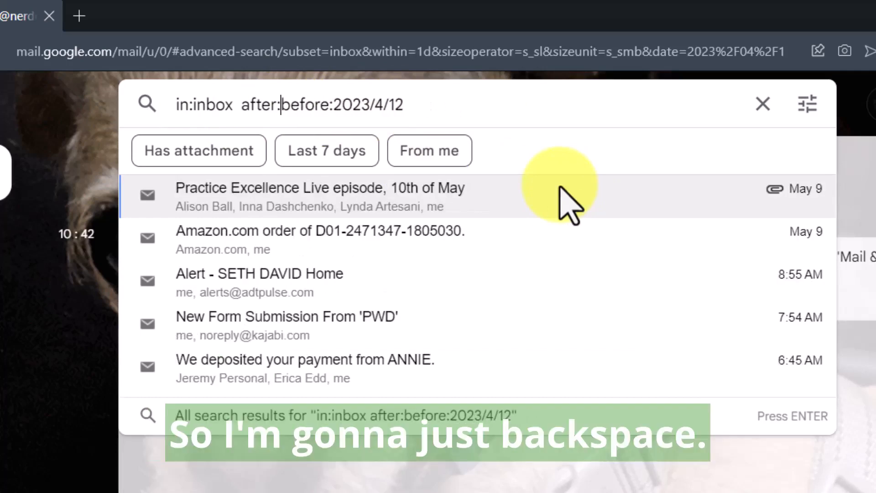
key(BackSpace)
key(BackSpace)
key(BackSpace)
key(BackSpace)
key(BackSpace)
key(BackSpace)
key(BackSpace)
key(BackSpace)
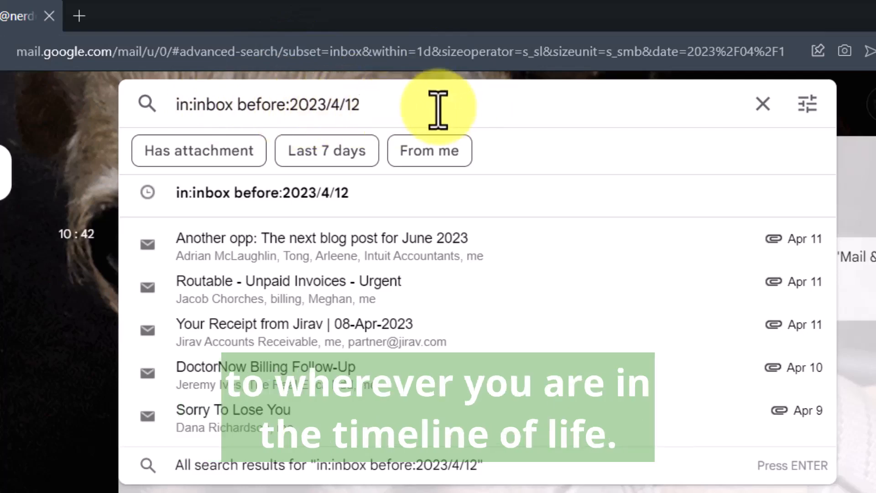
key(Return)
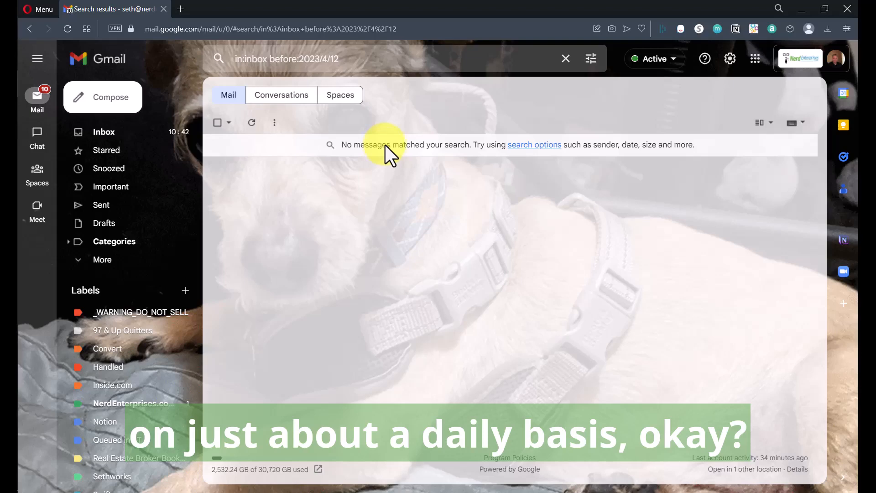
click(426, 29)
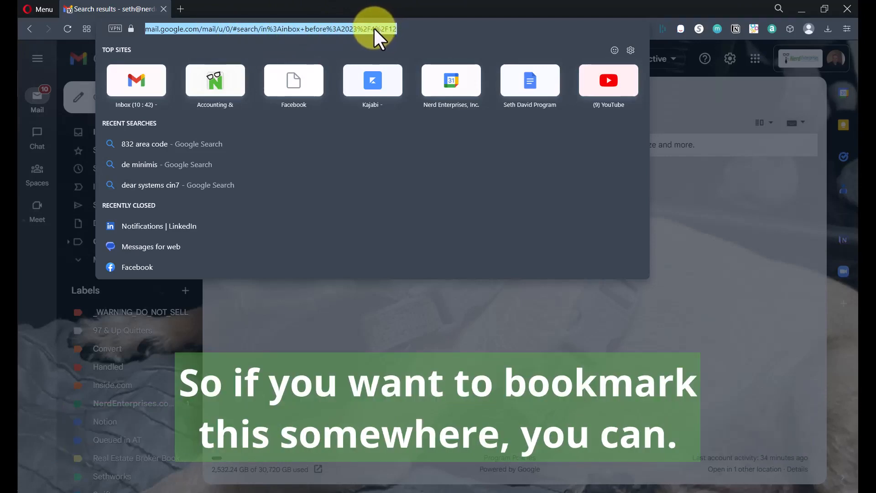
key(Escape)
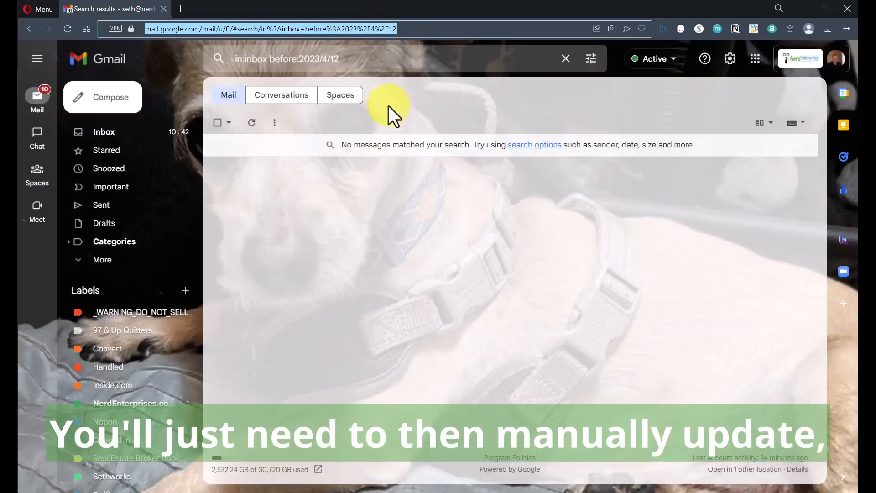
click(309, 61)
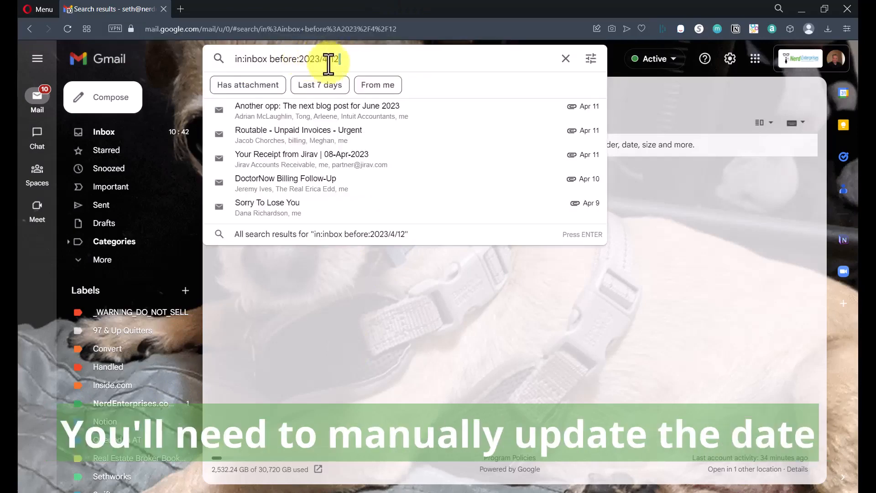
click(368, 272)
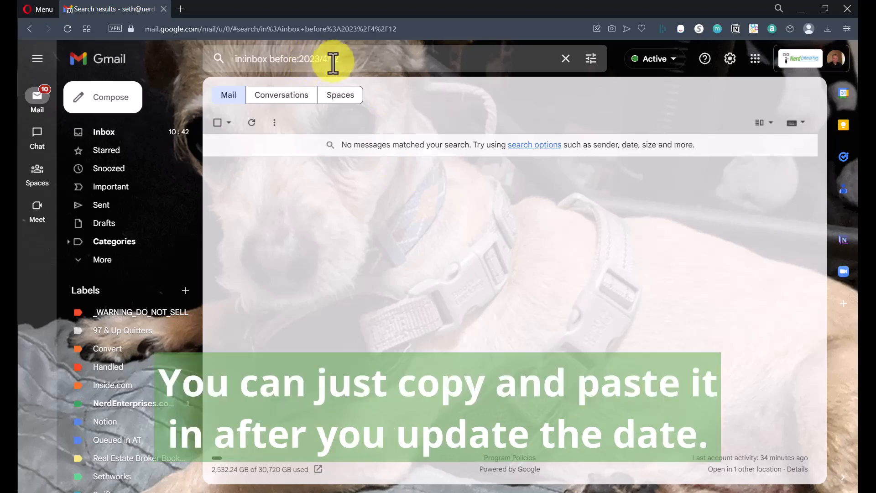
click(347, 55)
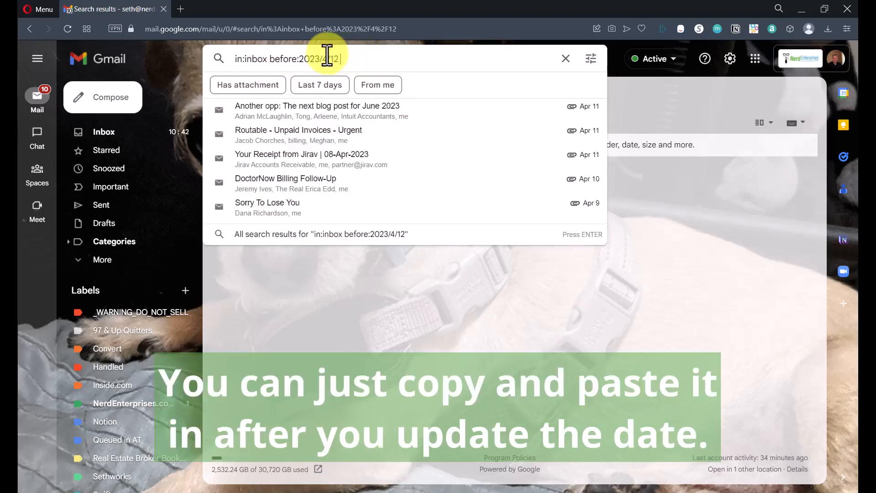
click(286, 302)
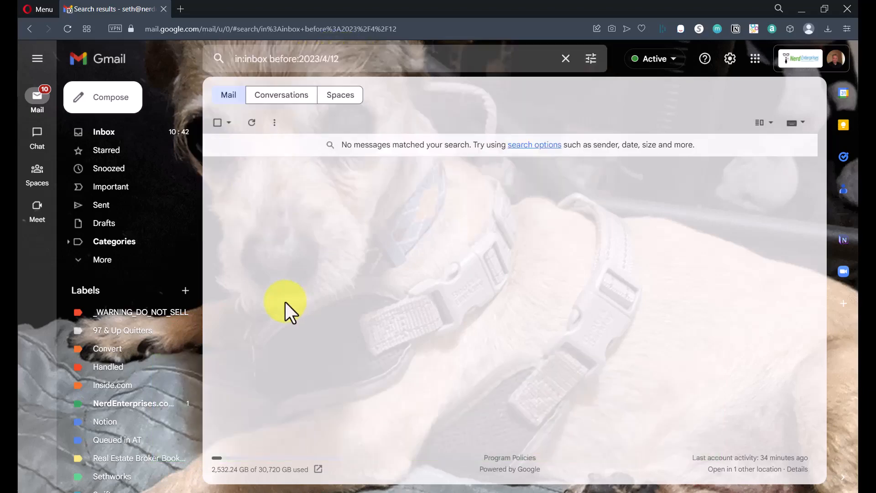
Step: Return to the inbox, go to the full inbox settings and choose Priority Inbox as the inbox type
click(104, 135)
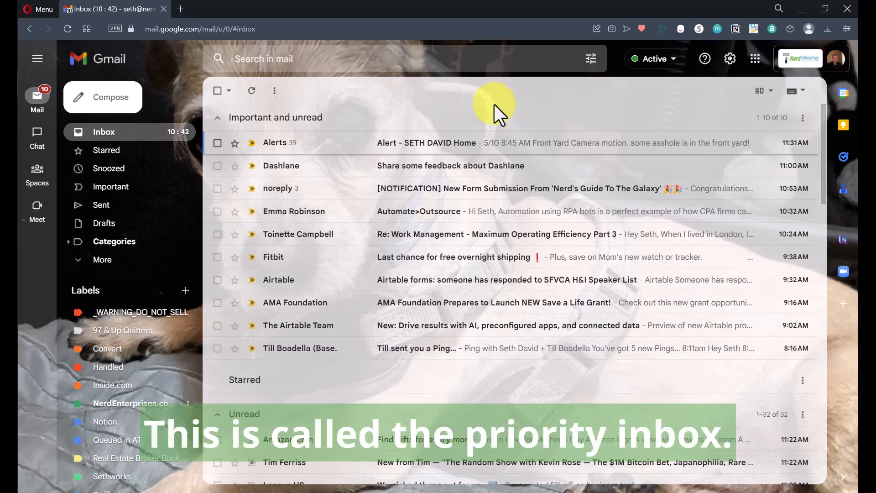
click(729, 60)
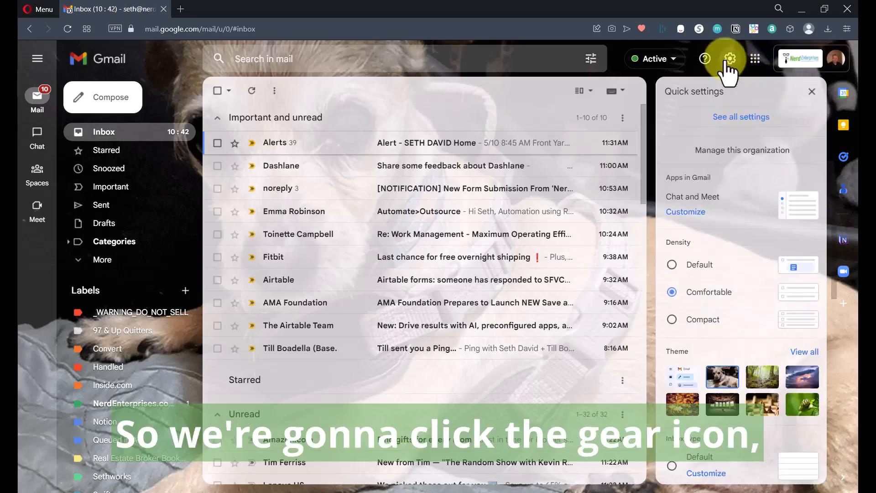
click(745, 119)
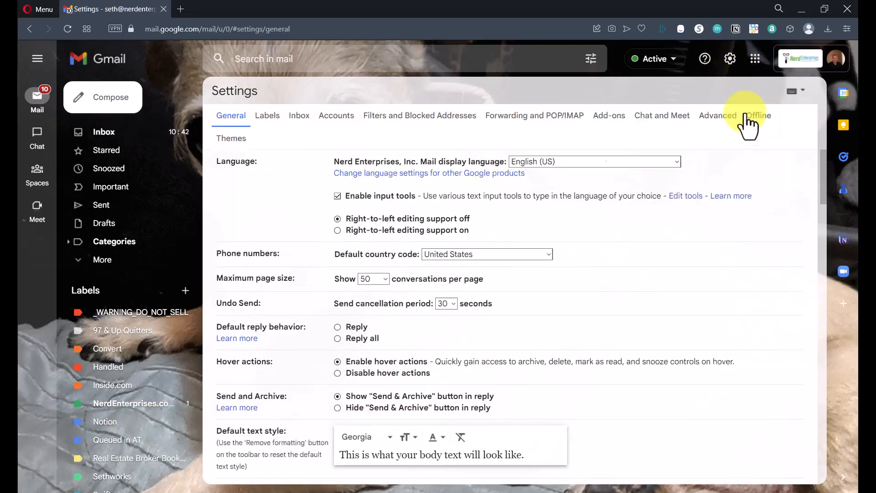
click(301, 118)
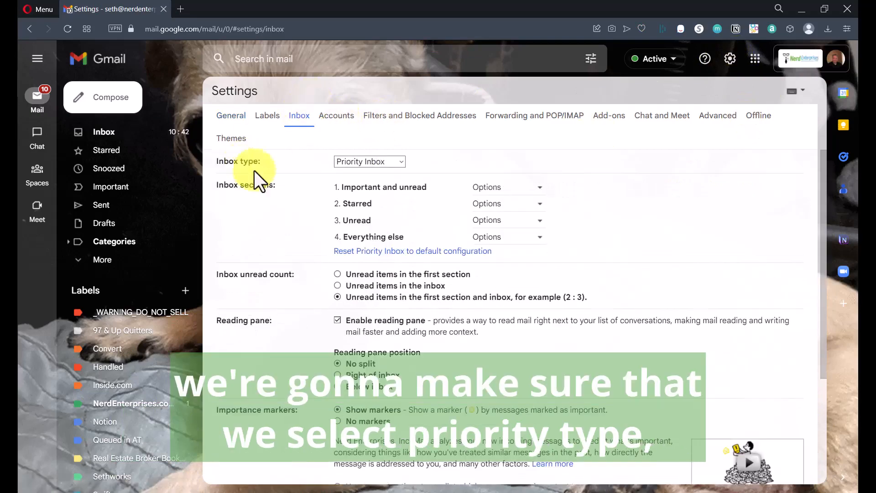
click(402, 163)
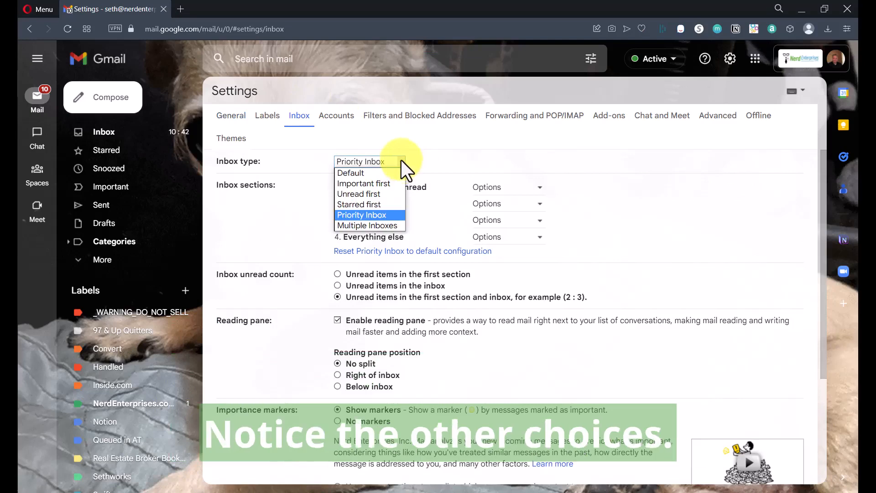
click(368, 213)
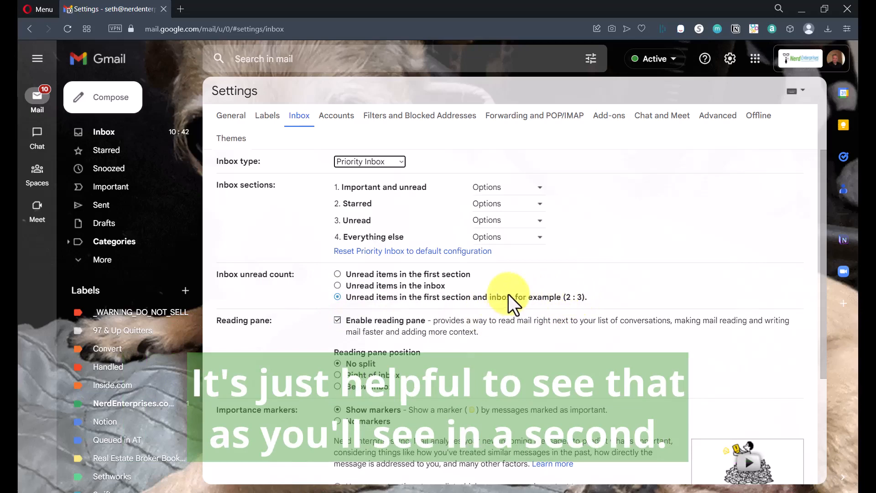
Step: Return to the inbox and look through its Important and unread, Starred, Unread and Everything else sections
click(109, 135)
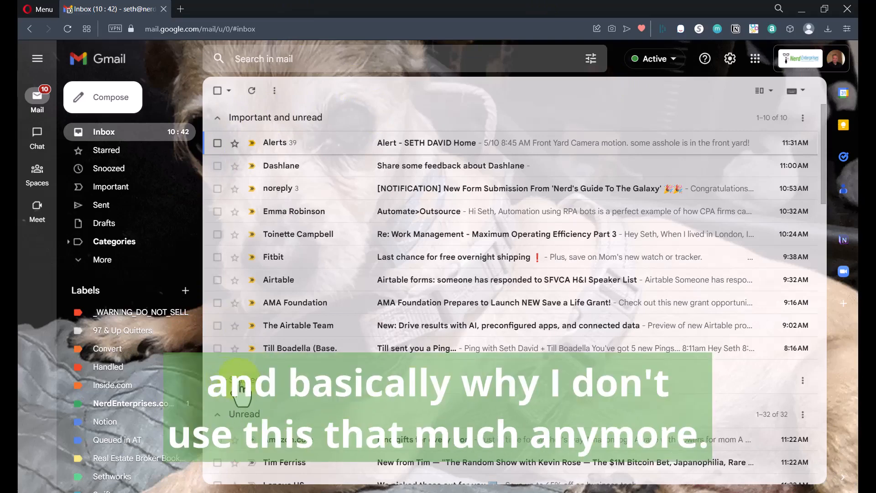
scroll(307, 352, down, 3)
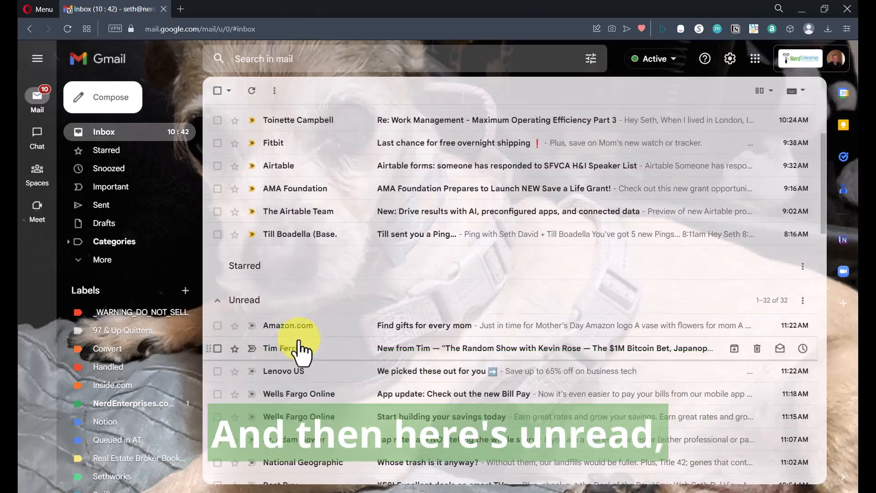
scroll(301, 338, down, 2)
scroll(301, 331, down, 10)
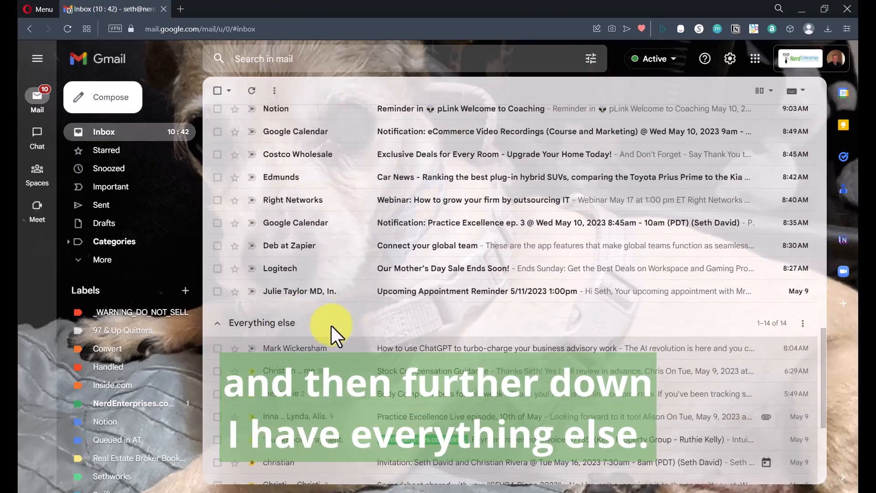
scroll(333, 326, down, 4)
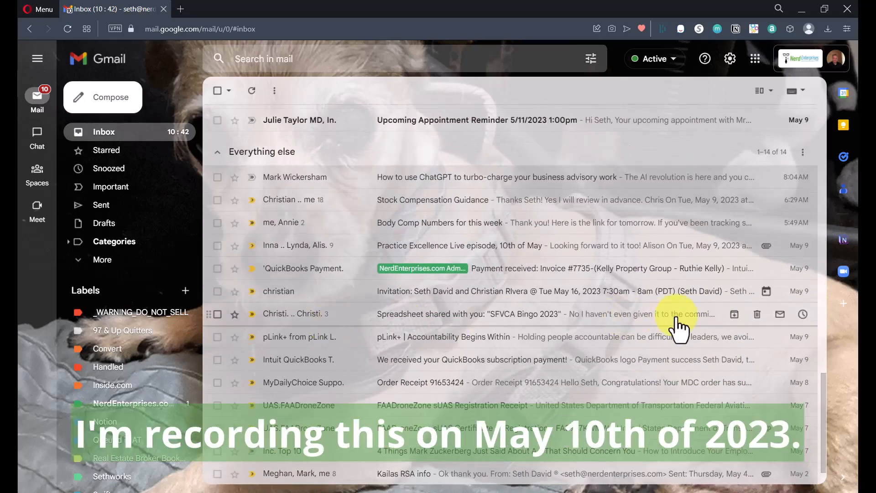
scroll(694, 315, down, 2)
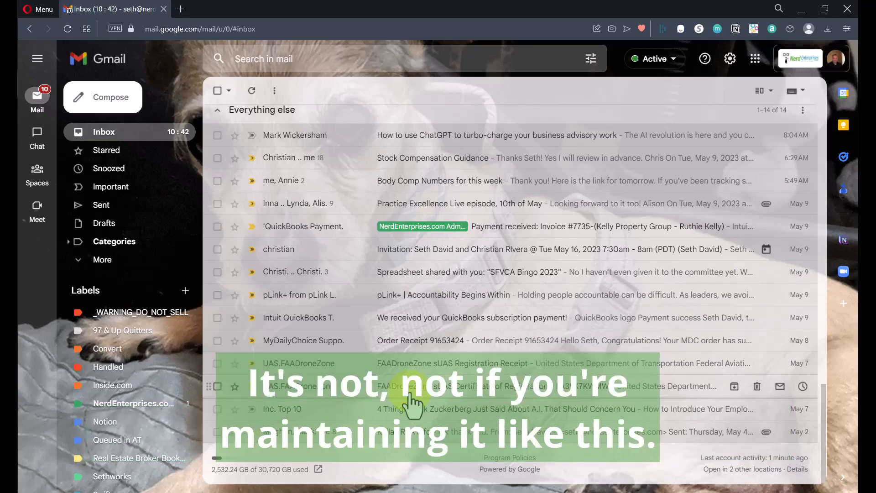
scroll(341, 333, up, 10)
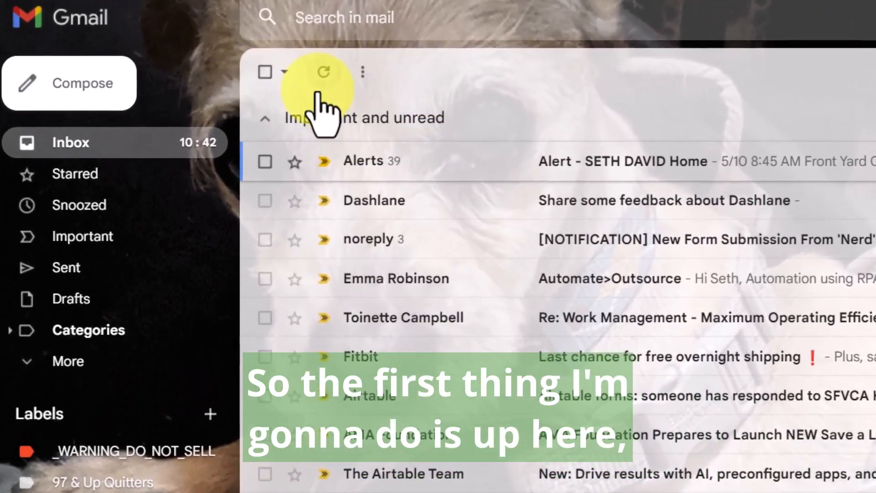
Step: Select all unread conversations in the inbox, but leave out the noreply form submission notification
click(287, 73)
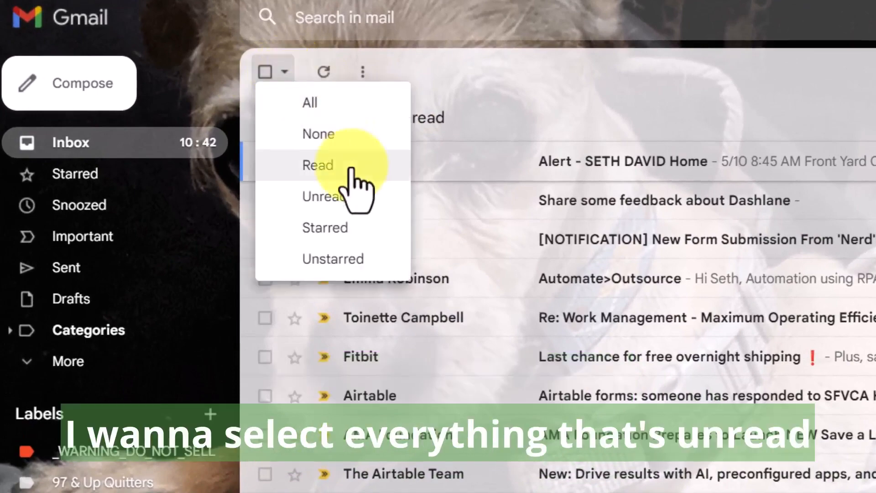
click(329, 200)
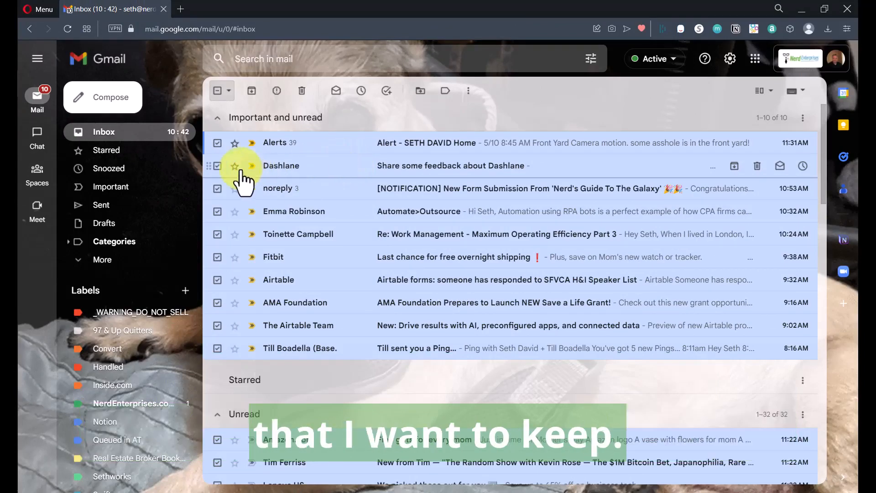
click(217, 189)
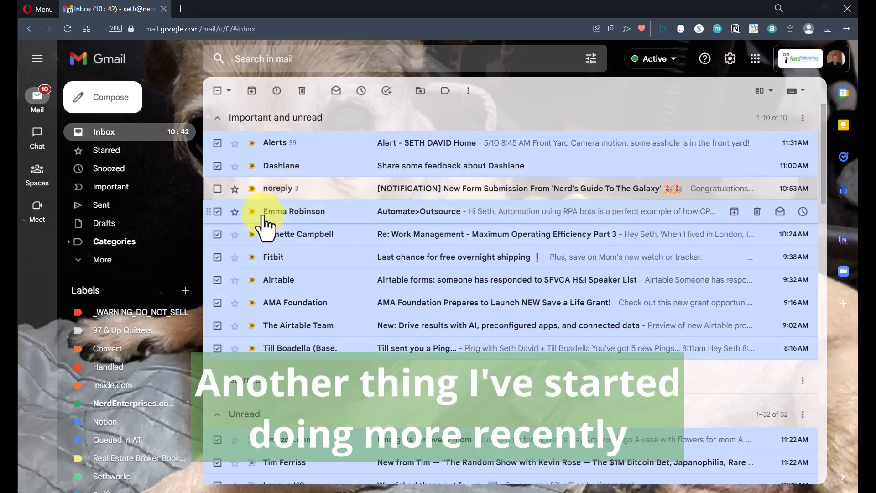
Step: Mark the "Automate>Outsource" conversation as not important
mouse_move(273, 224)
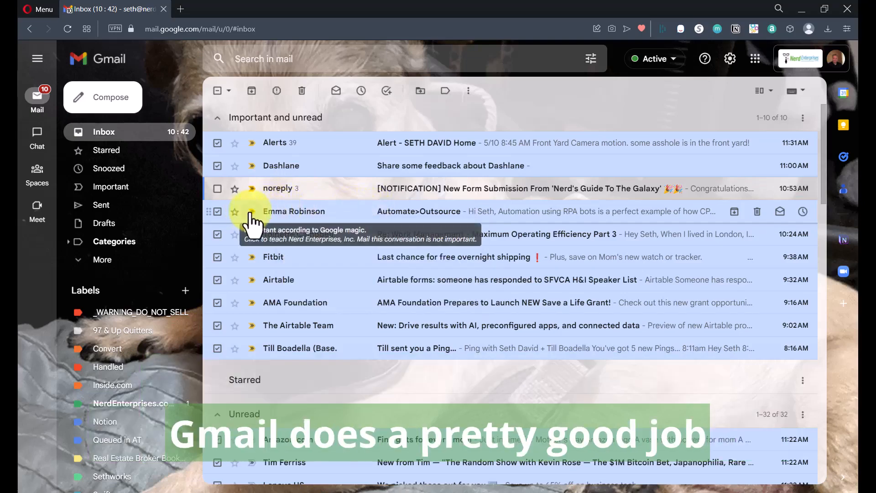
click(251, 212)
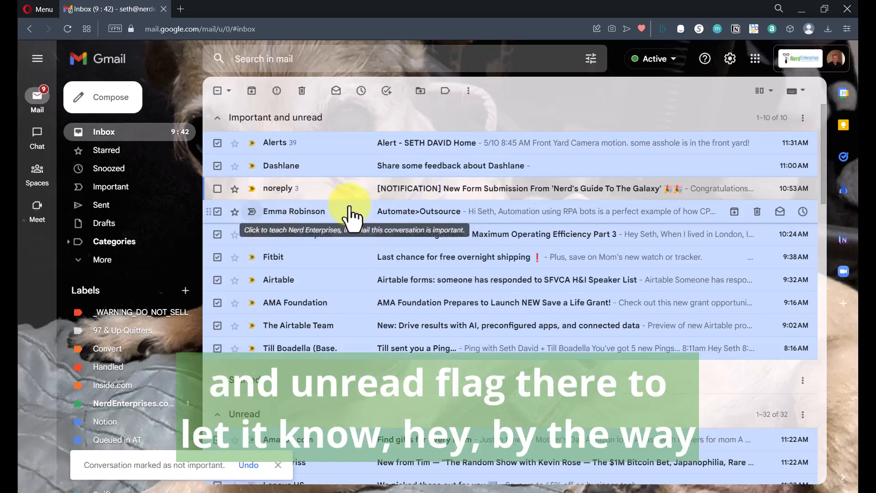
mouse_move(307, 220)
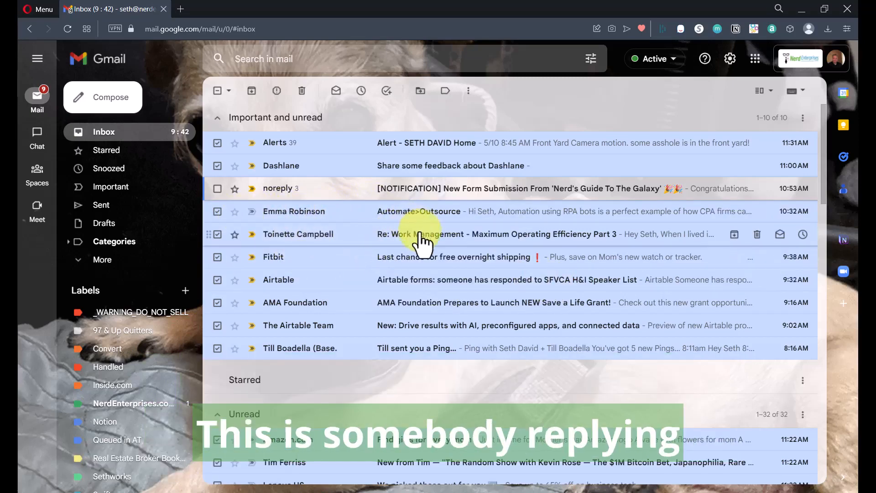
Step: Leave the Work Management reply, the Airtable form response, the Ping notification and the AMA Foundation email out of the selection
click(218, 234)
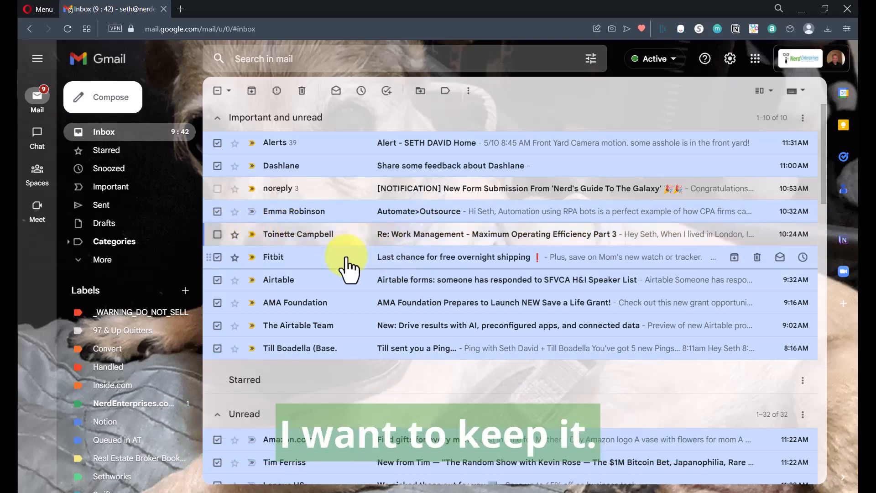
scroll(347, 267, down, 1)
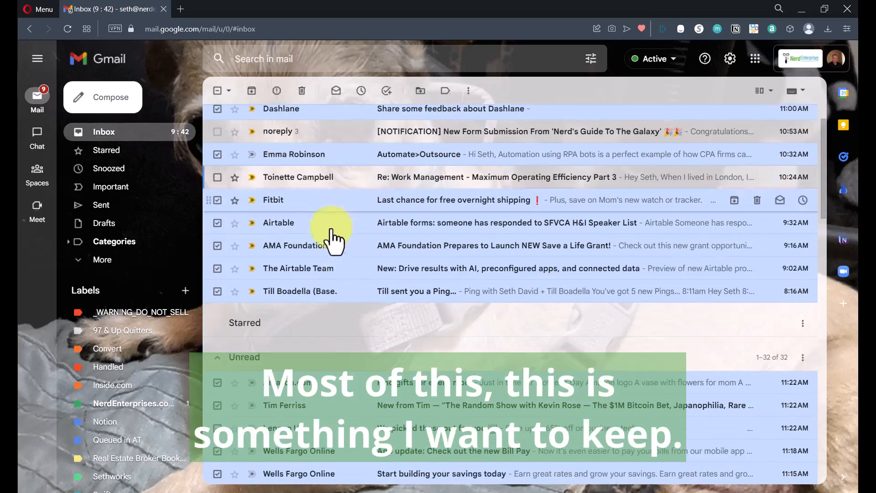
click(218, 223)
scroll(257, 245, down, 1)
scroll(255, 245, down, 1)
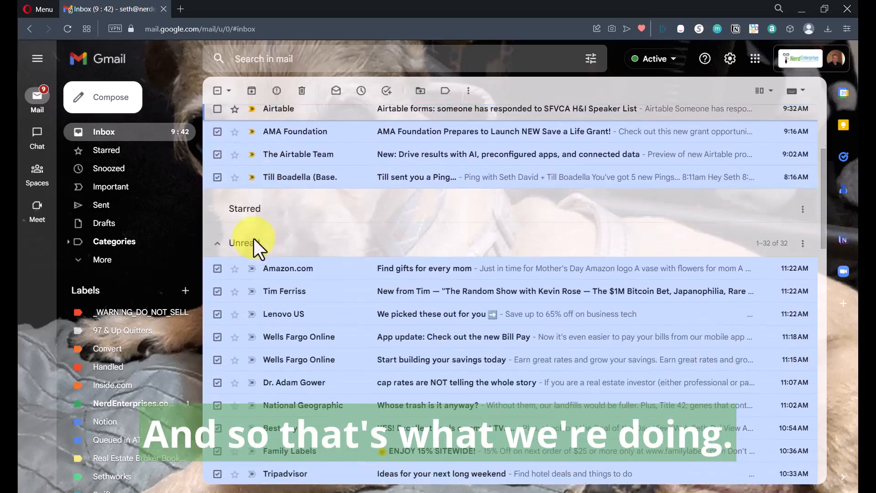
click(217, 178)
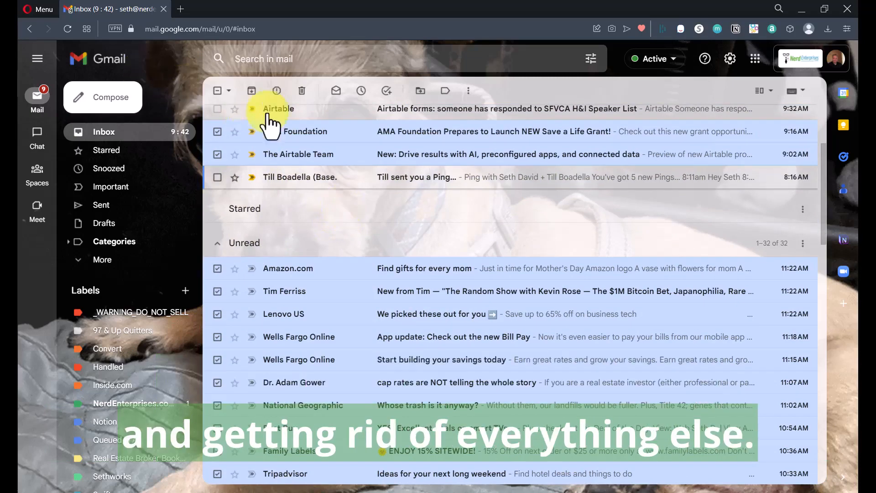
click(217, 131)
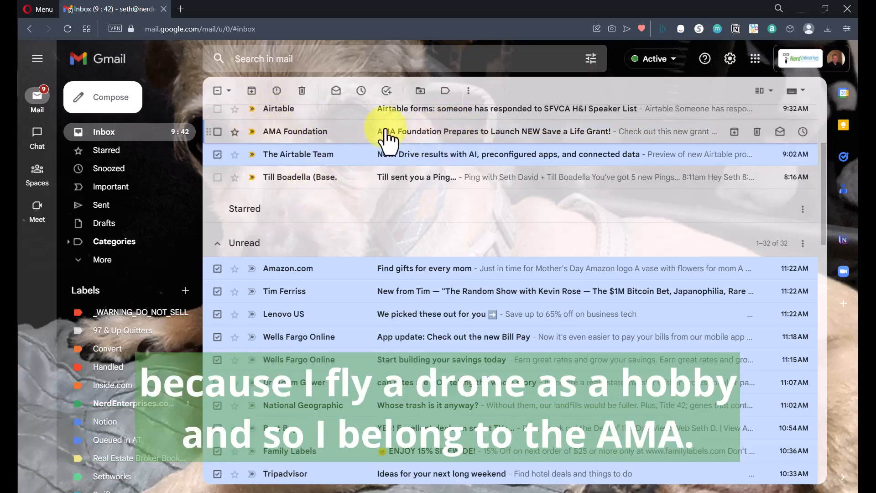
Step: Review the senders and subjects of the selected conversations in the Unread section for mail worth keeping
scroll(409, 223, down, 1)
scroll(410, 224, down, 3)
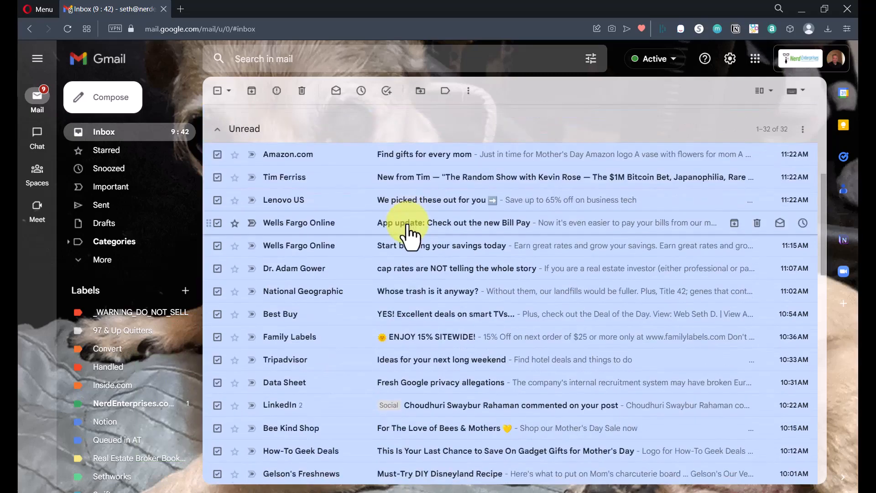
scroll(360, 226, down, 3)
scroll(349, 234, up, 8)
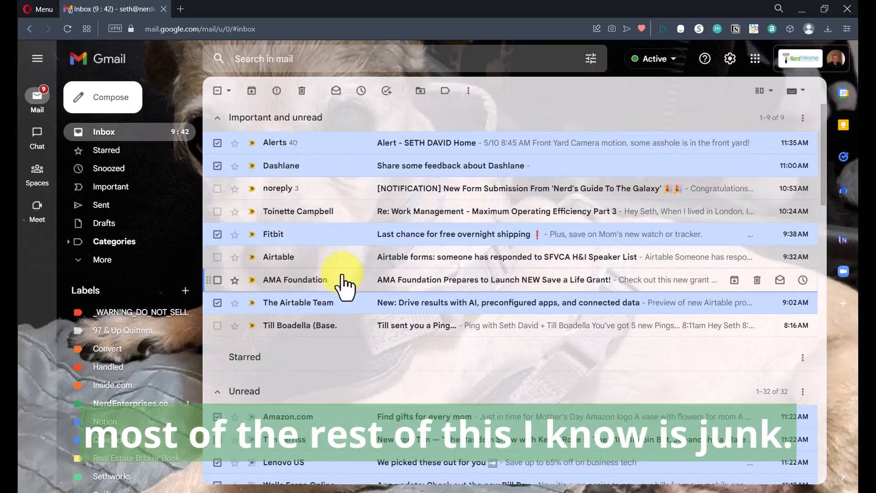
scroll(340, 278, down, 5)
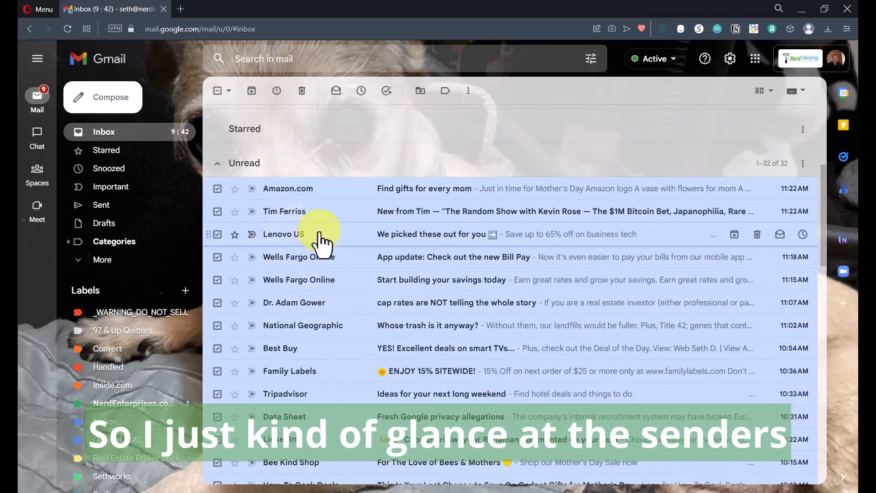
scroll(309, 235, down, 3)
scroll(315, 235, down, 3)
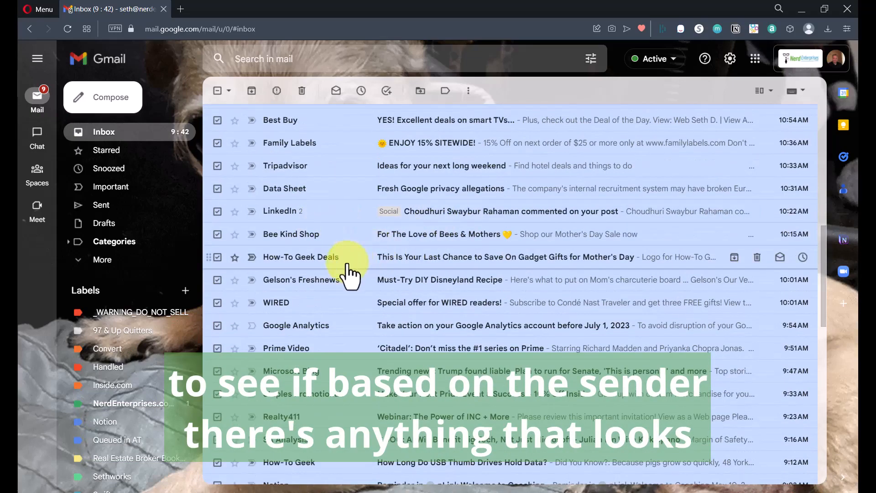
scroll(319, 278, down, 2)
scroll(320, 281, down, 2)
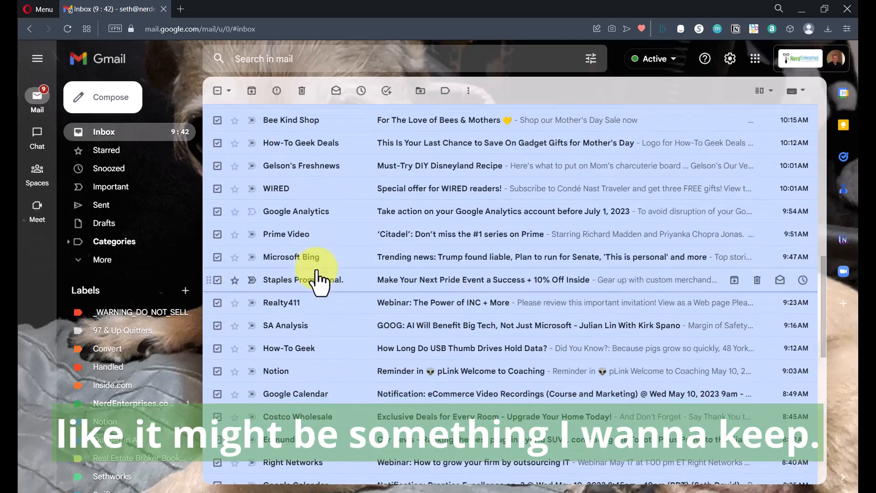
scroll(321, 278, down, 2)
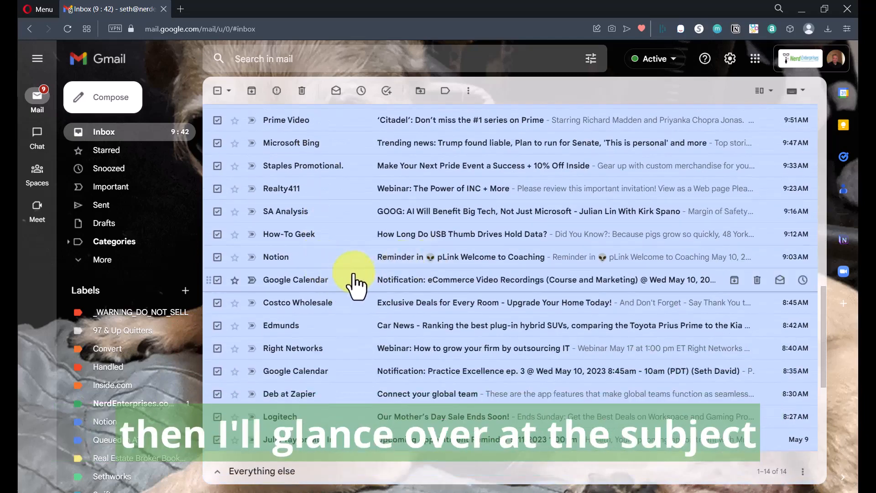
Step: Mark the Notion coaching reminder as important, and leave it and the upcoming appointment reminder out of the selection
scroll(354, 281, down, 1)
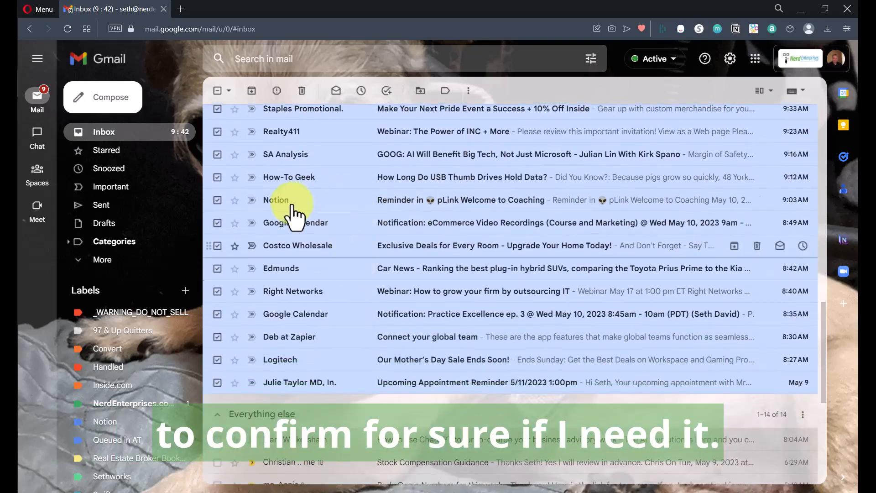
click(252, 201)
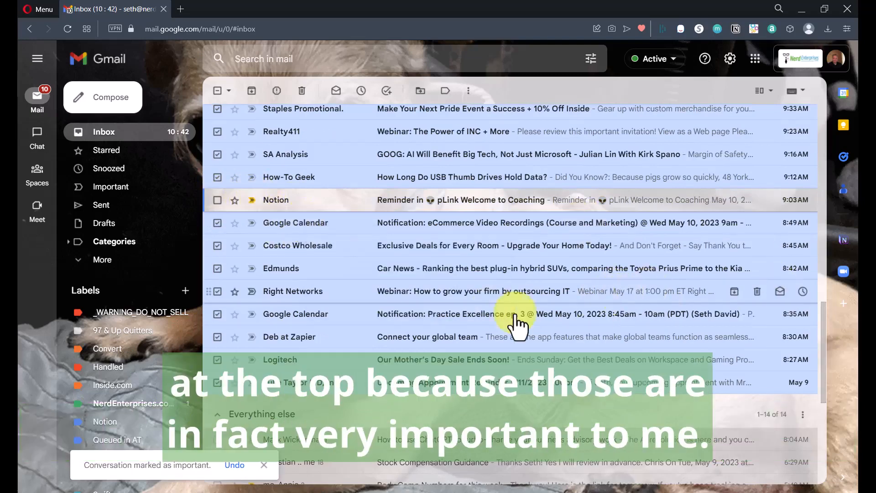
scroll(473, 335, down, 1)
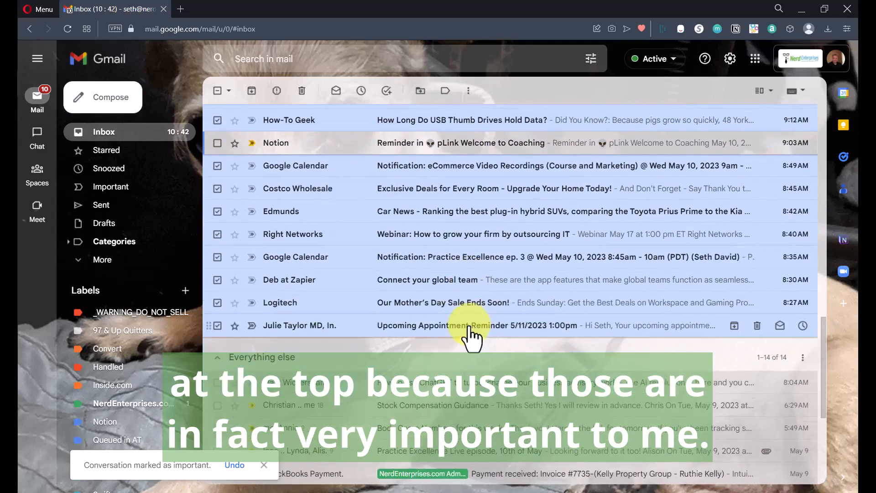
click(216, 327)
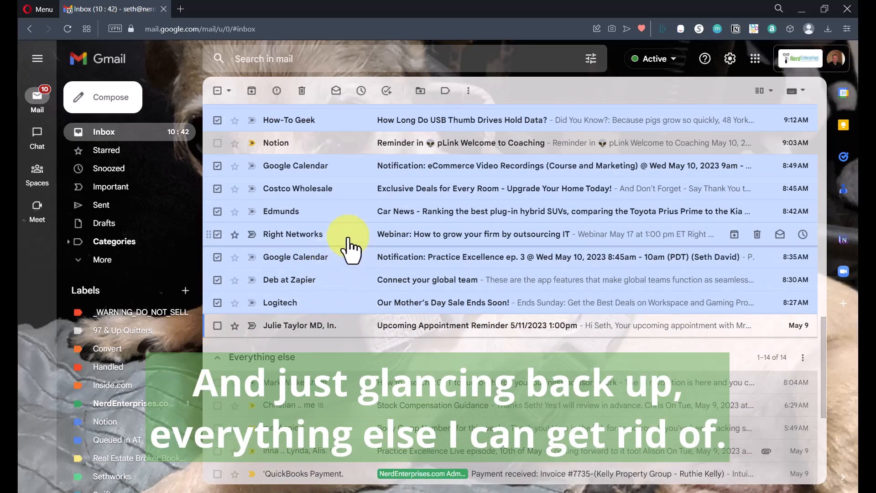
Step: Check the message ranges of the inbox sections and look over the conversations still selected for deletion
scroll(356, 241, up, 15)
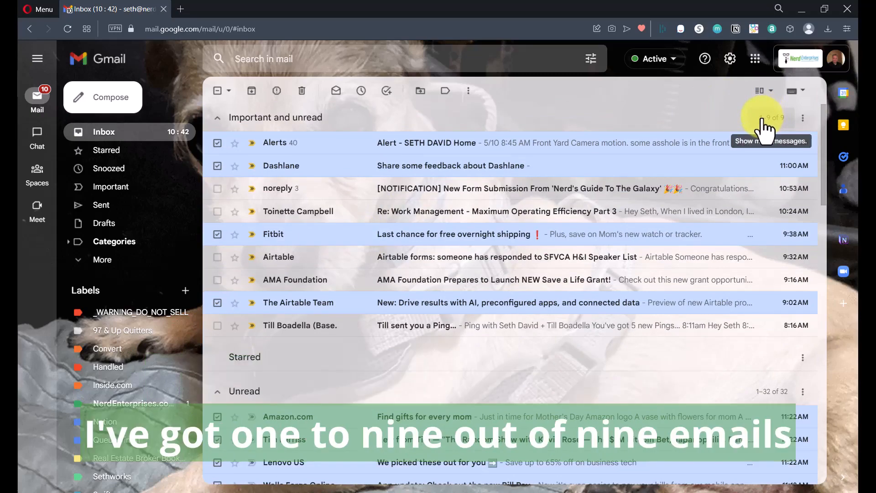
scroll(728, 210, down, 2)
scroll(730, 215, down, 2)
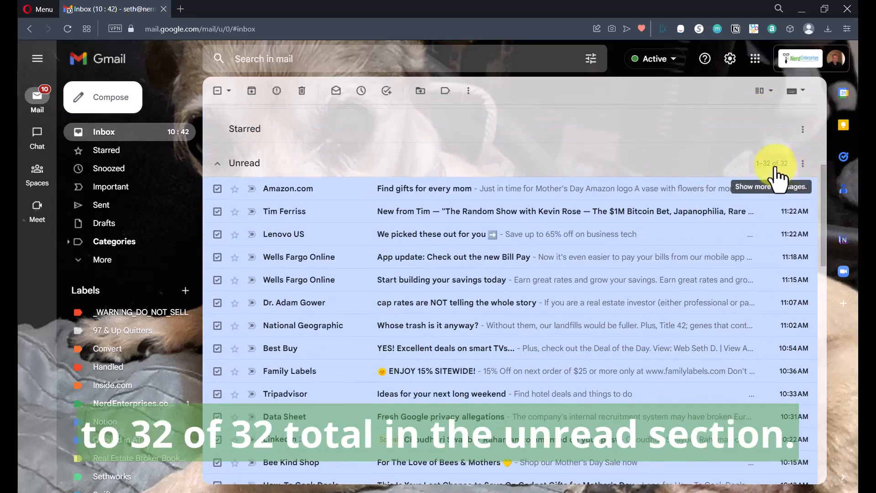
scroll(498, 210, up, 3)
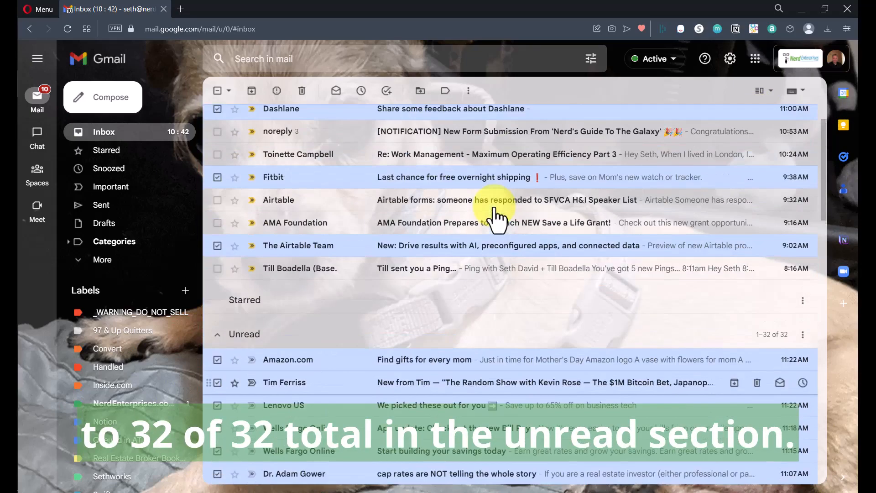
scroll(496, 217, down, 15)
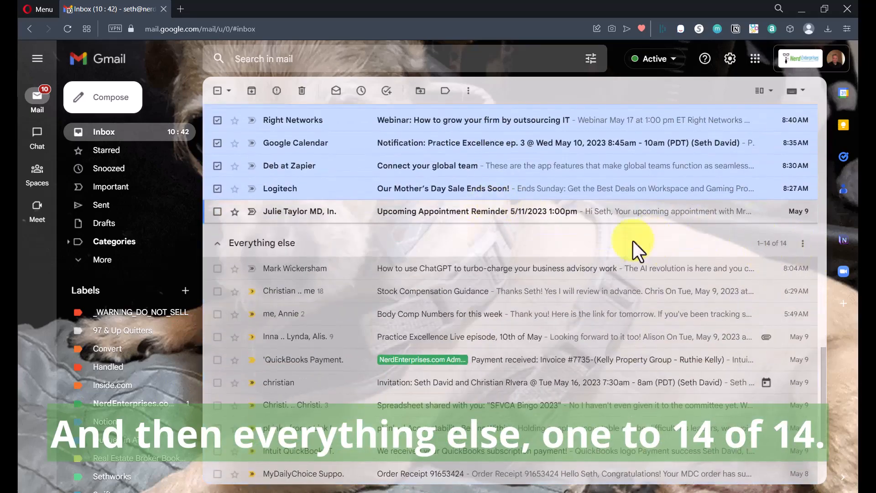
scroll(585, 243, up, 15)
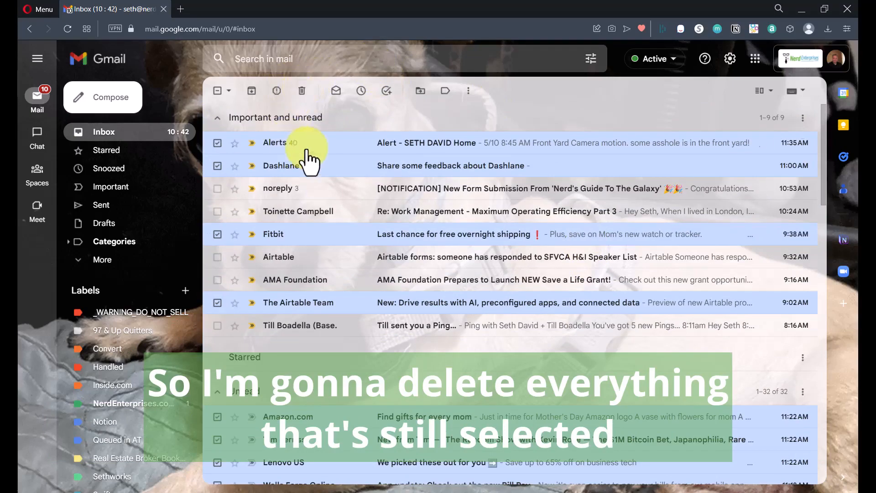
scroll(308, 160, down, 9)
scroll(319, 169, down, 5)
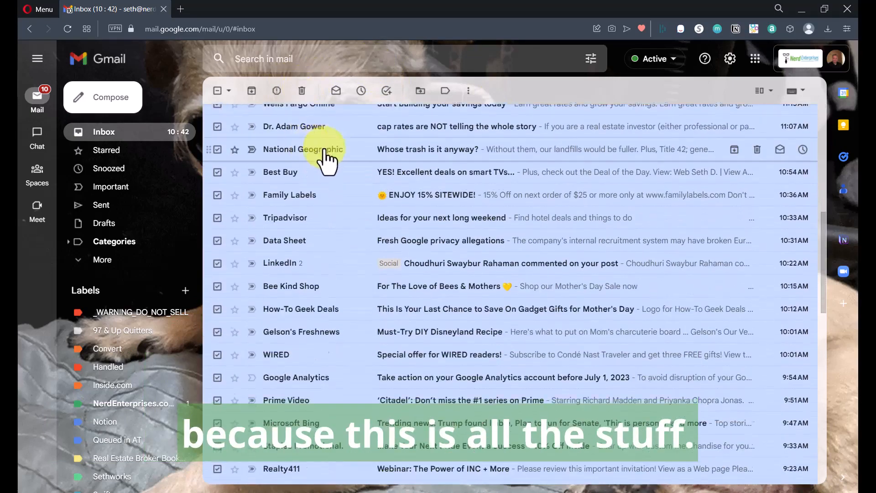
scroll(354, 187, down, 3)
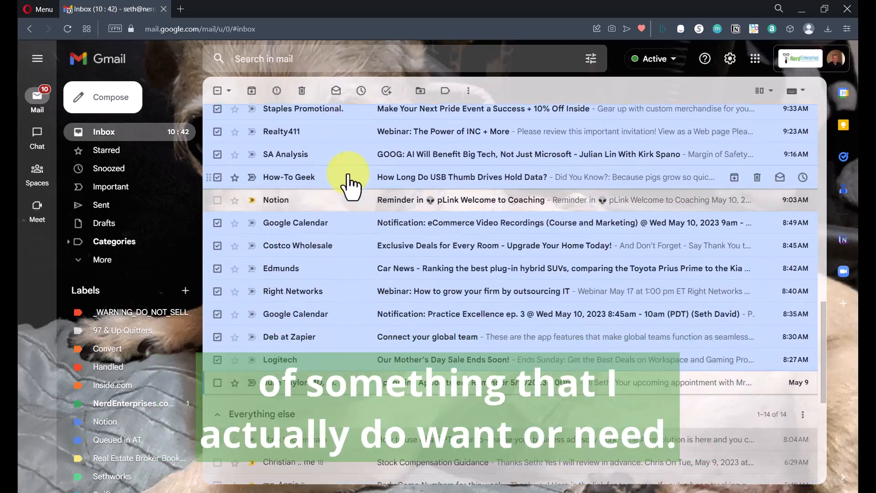
Step: Move the selected conversations to Trash and deselect the remaining "Automate>Outsource" conversation
scroll(349, 188, up, 10)
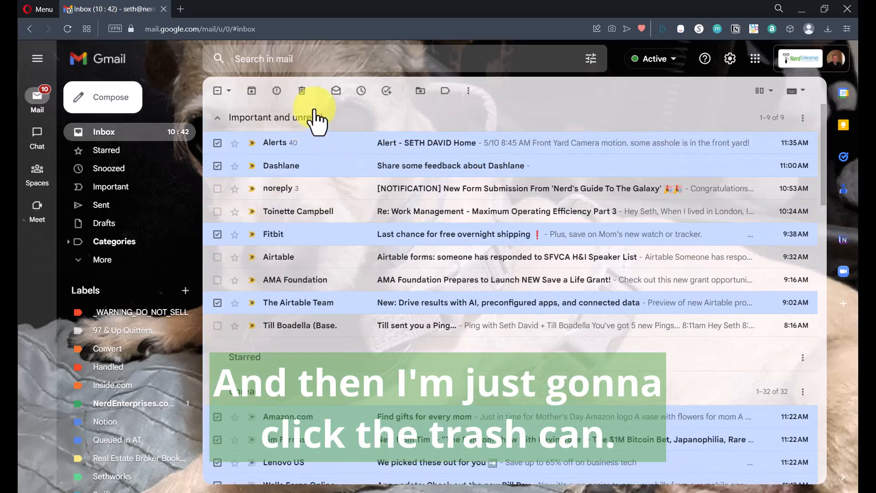
click(303, 91)
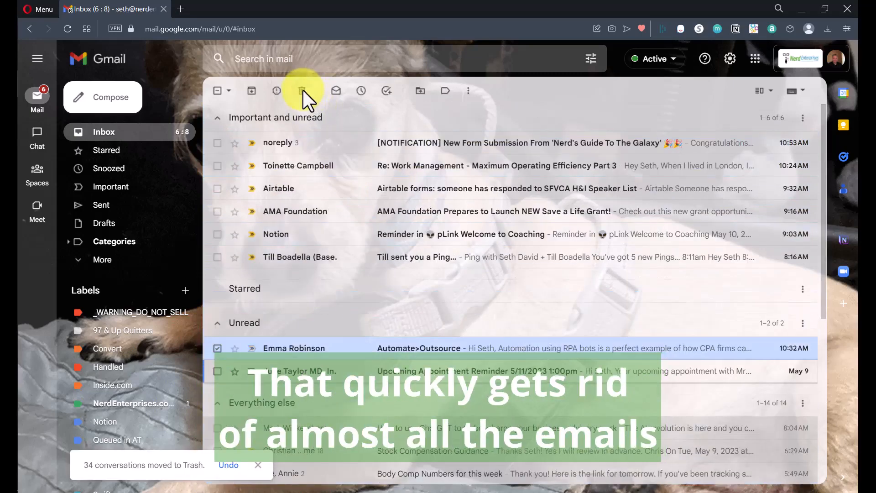
click(217, 348)
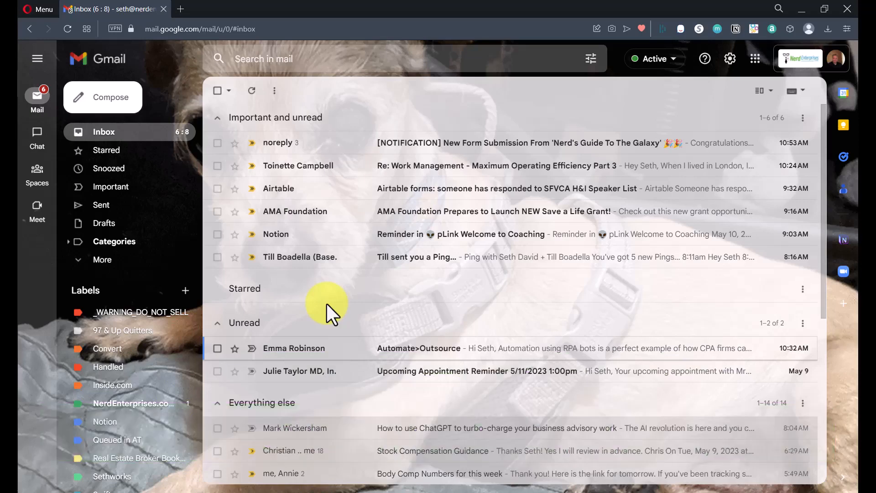
Step: Open the "Nerd's Guide To The Galaxy" form submission notification and archive it
click(466, 143)
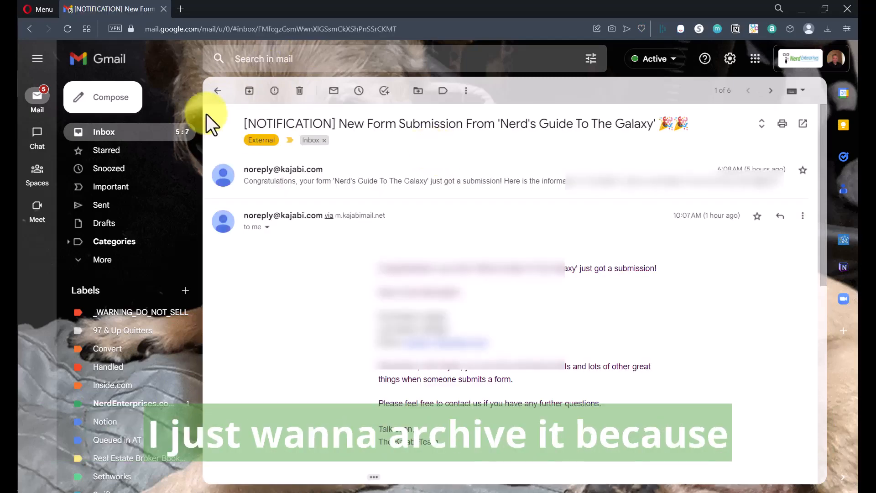
click(250, 92)
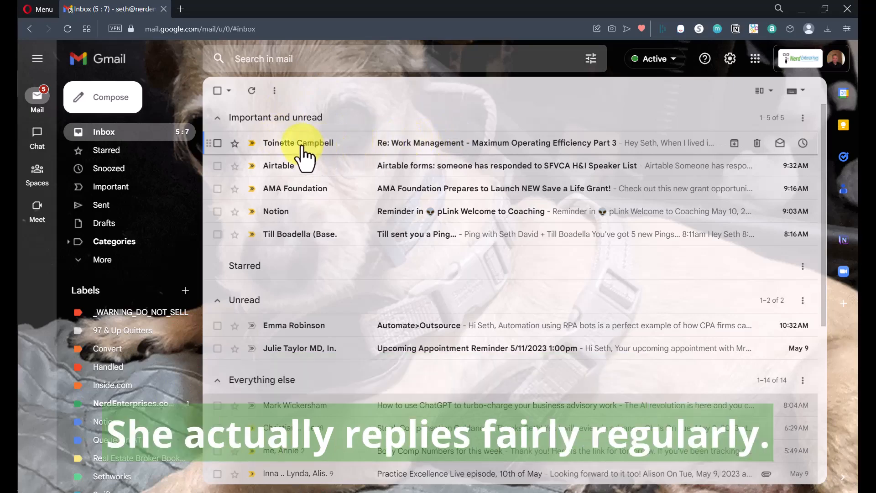
Step: Open the "Work Management - Maximum Operating Efficiency Part 3" reply, save it to Review Later with Bublup and archive it
mouse_move(299, 145)
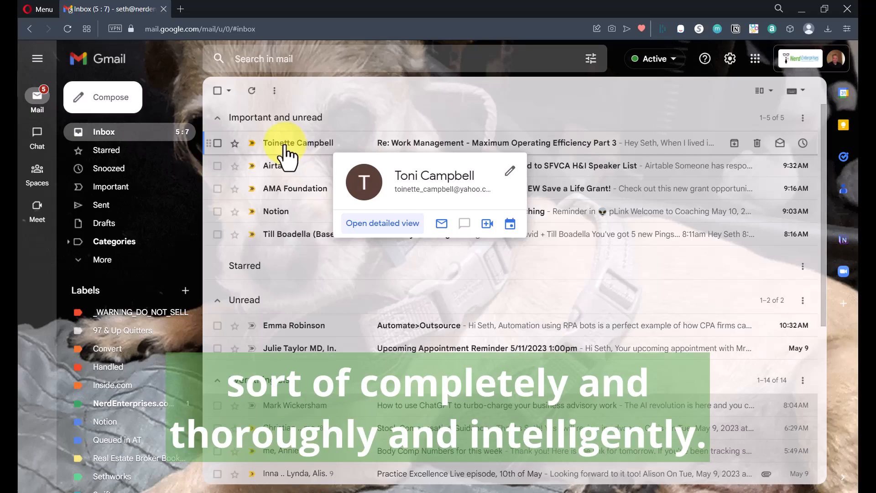
click(285, 148)
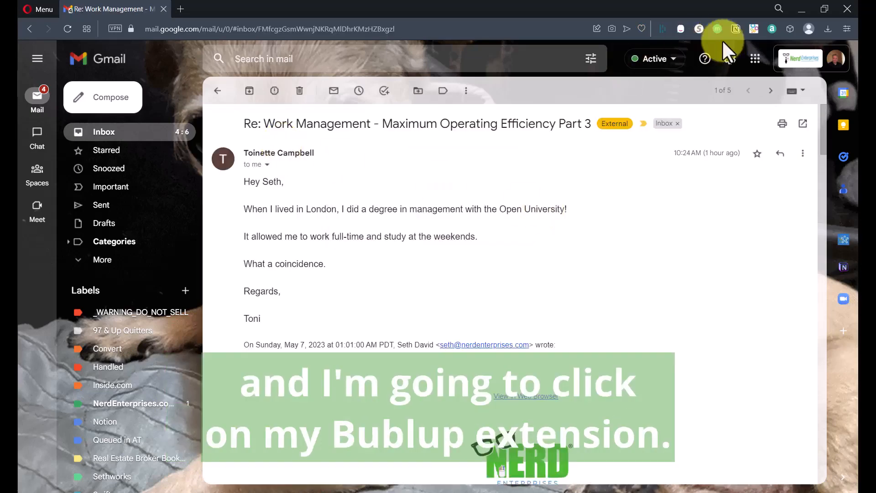
click(754, 30)
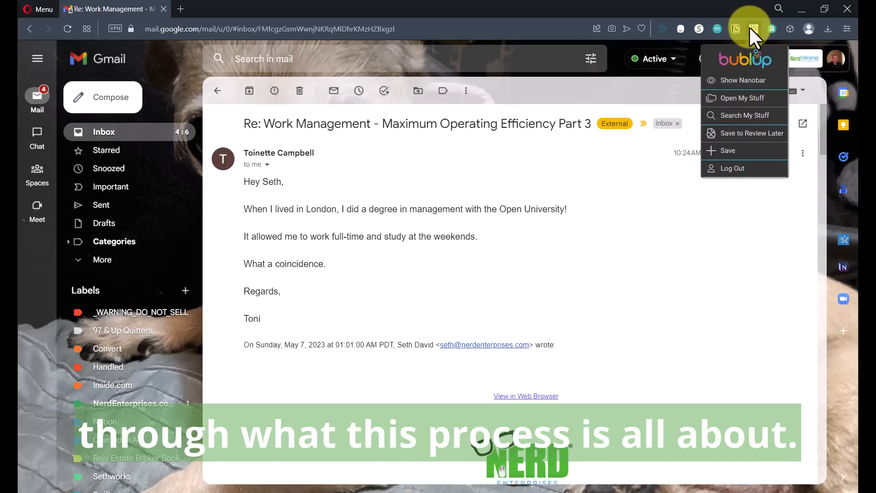
click(734, 133)
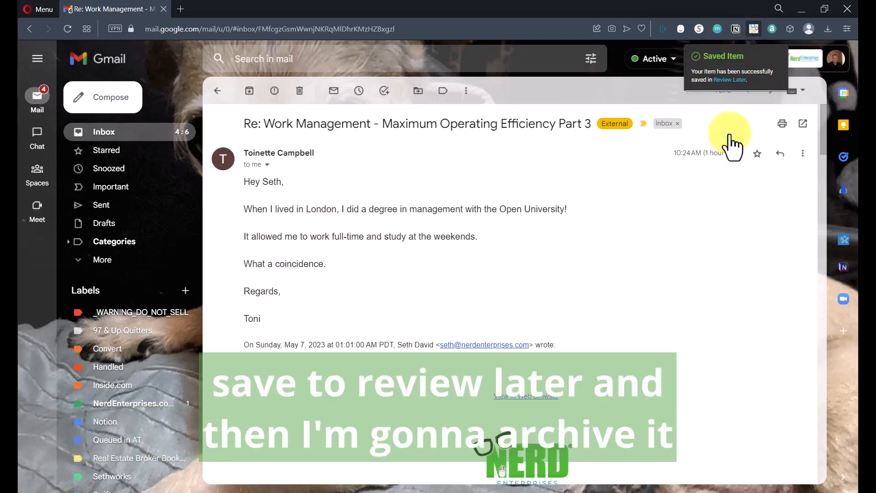
click(249, 91)
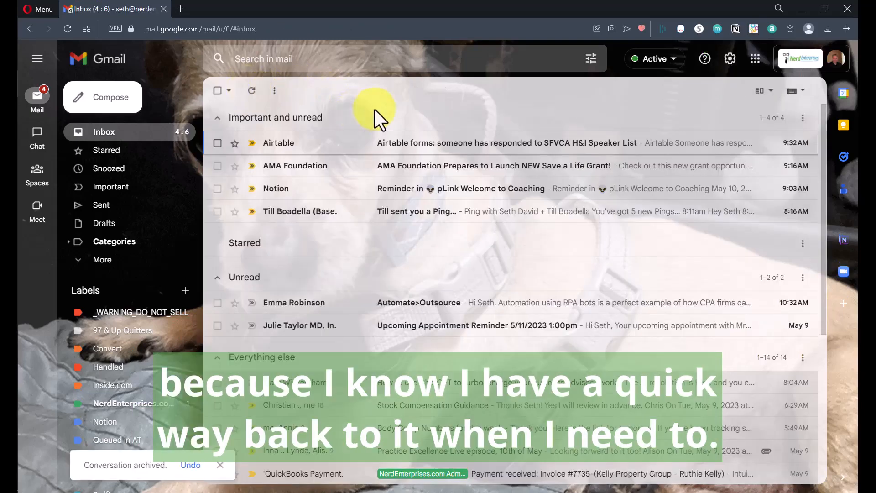
Step: Open and archive the Airtable "SFVCA H&I Speaker List" form notification and the AMA Foundation grant announcement
click(425, 142)
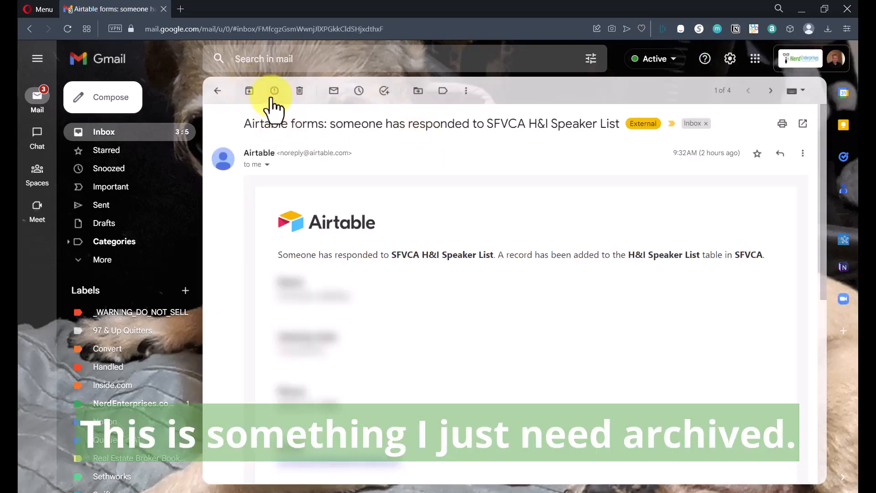
click(256, 93)
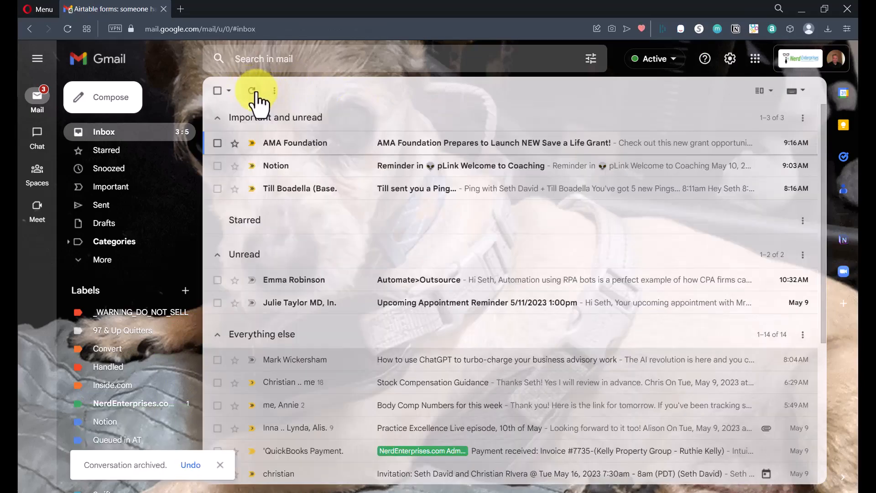
click(305, 147)
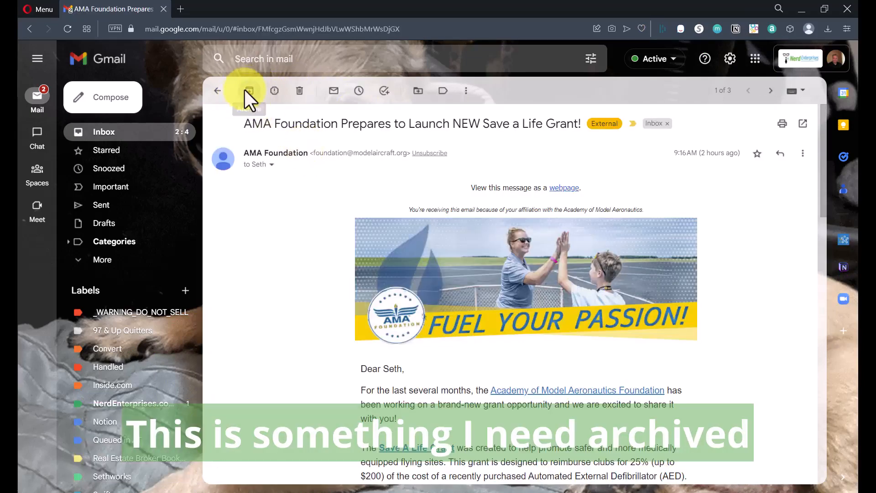
click(244, 90)
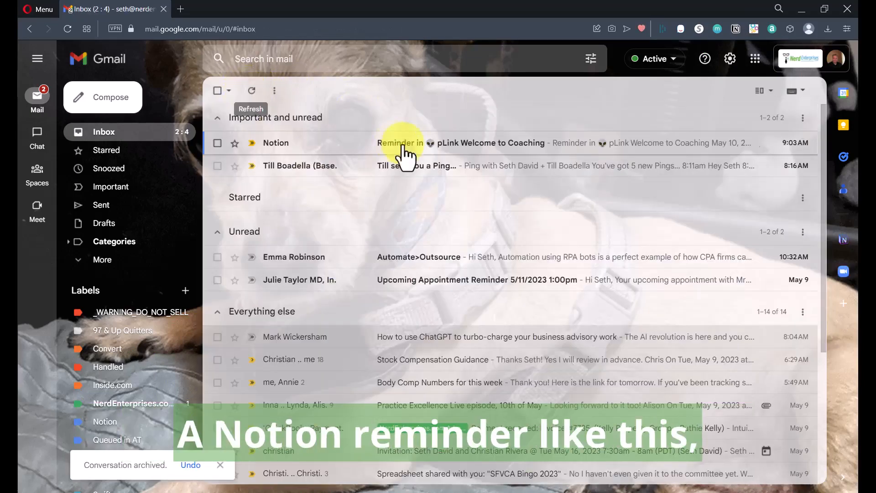
Step: Open the Notion reminder's "pLink Welcome to Coaching" page in its own tab, return to Gmail and delete the reminder email
click(275, 149)
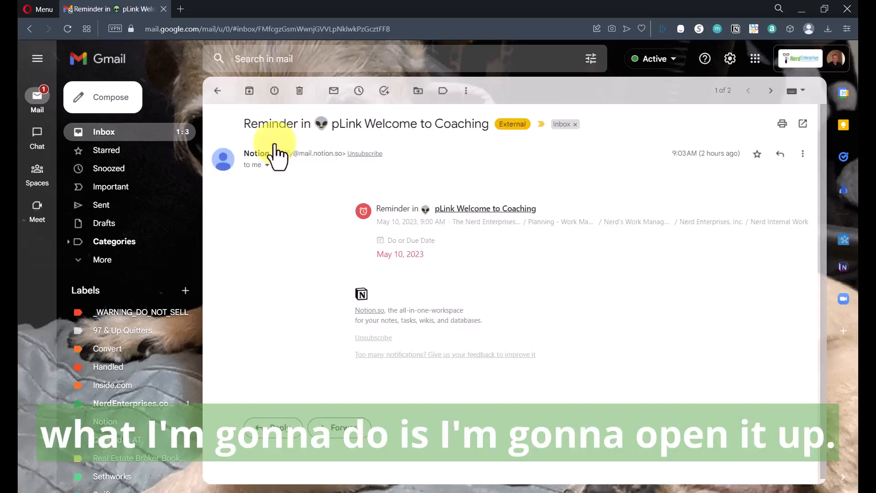
click(479, 209)
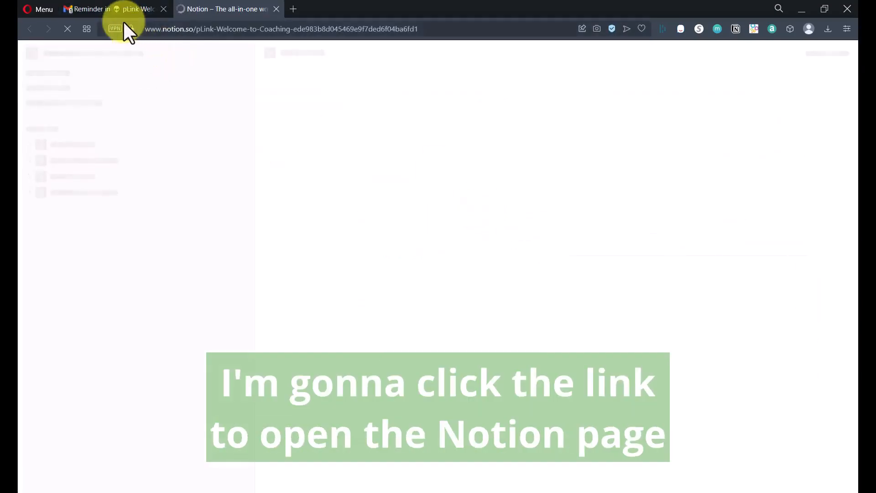
click(120, 8)
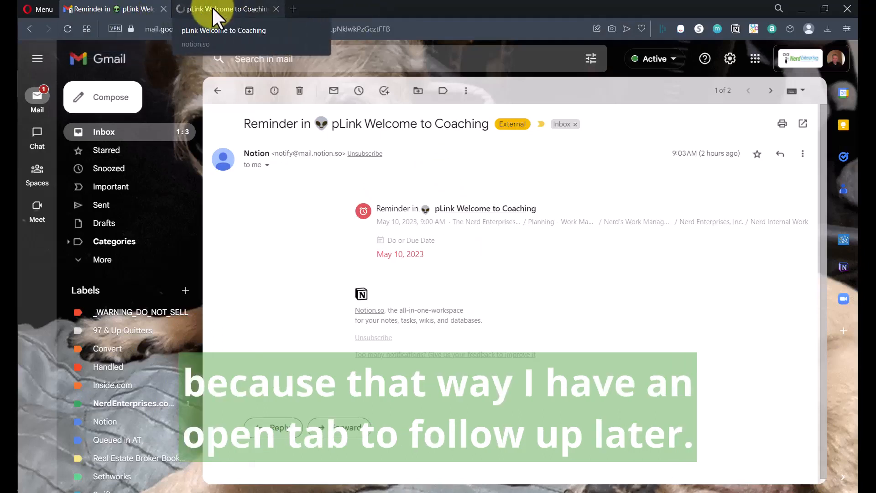
click(299, 92)
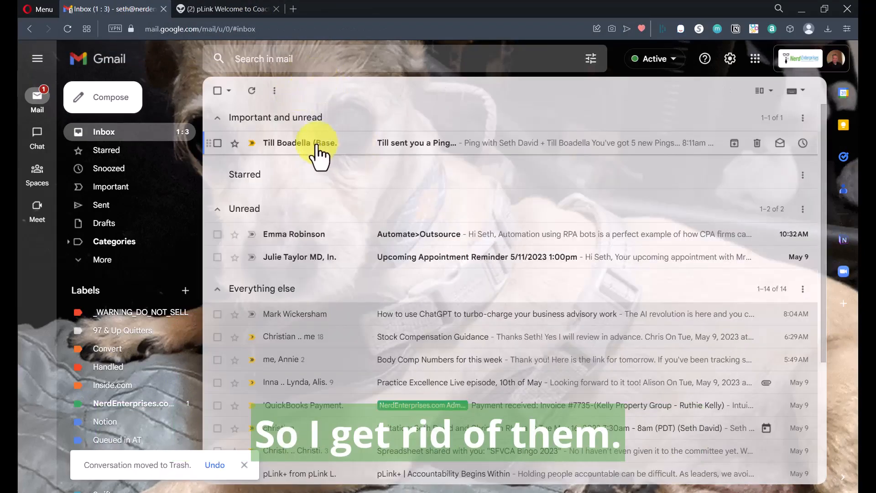
Step: Open the Basecamp Ping notification, open its conversation in Basecamp, return to Gmail and delete the email
mouse_move(279, 145)
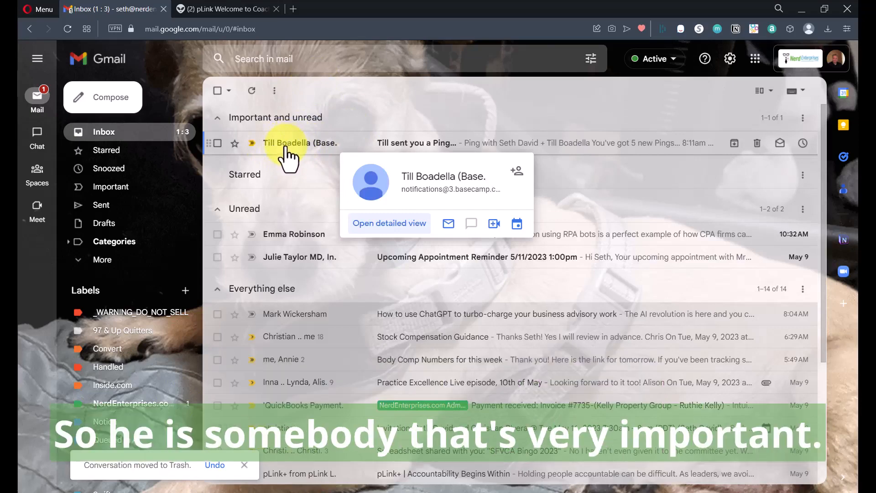
click(285, 145)
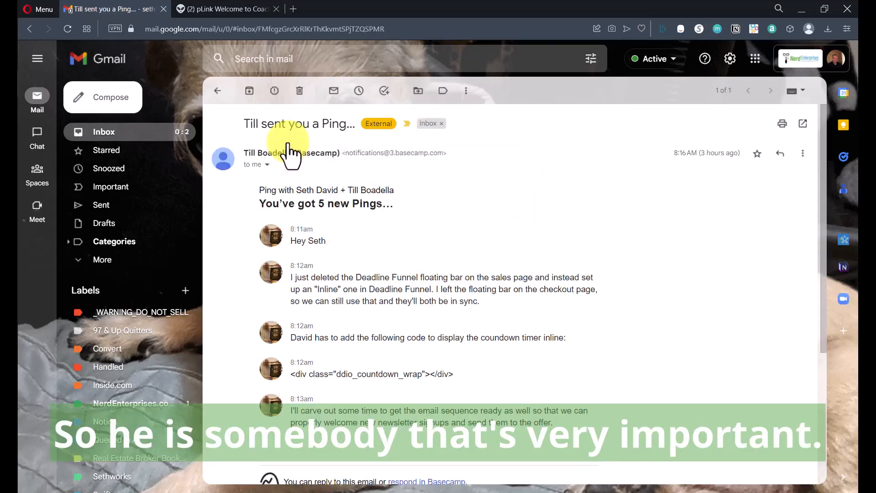
scroll(365, 218, down, 5)
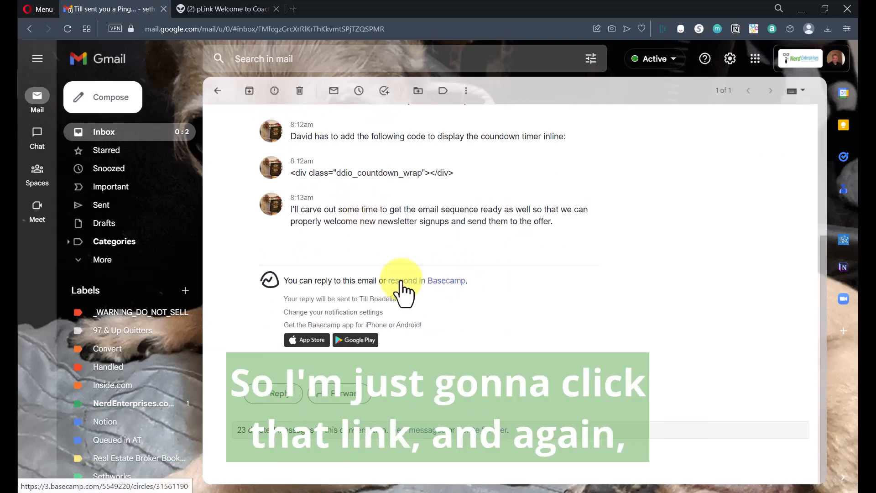
click(401, 282)
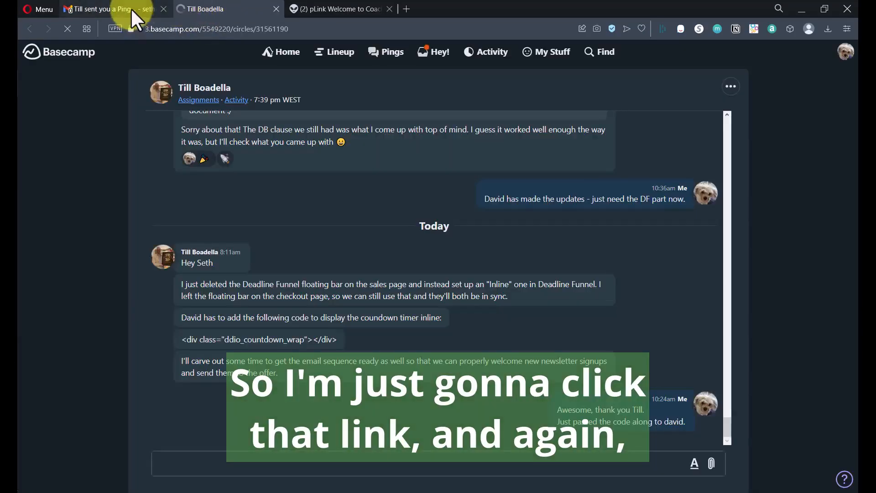
click(131, 9)
click(299, 90)
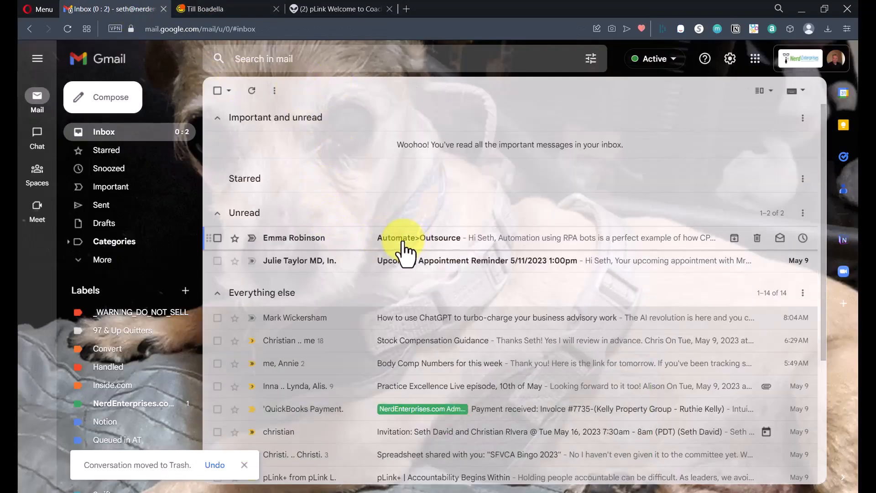
Step: Check the "Automate>Outsource" email for an unsubscribe link and report the message as spam
click(406, 253)
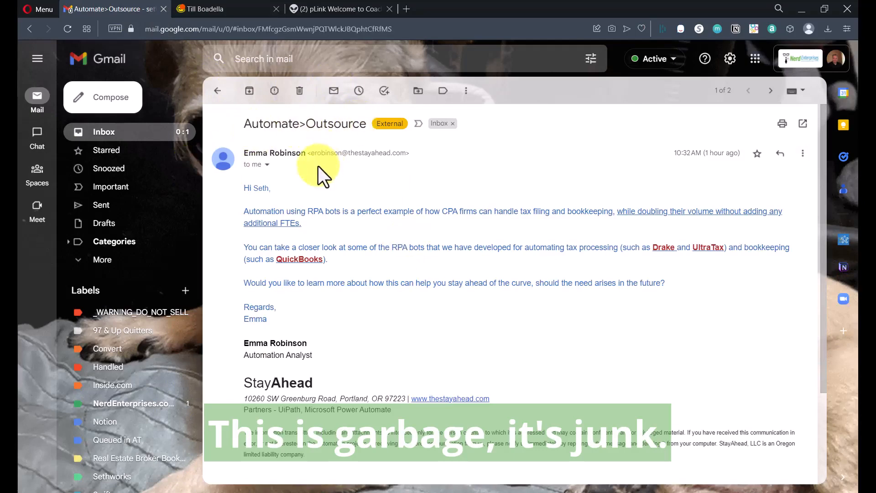
scroll(307, 351, down, 4)
scroll(307, 352, up, 4)
scroll(387, 276, down, 3)
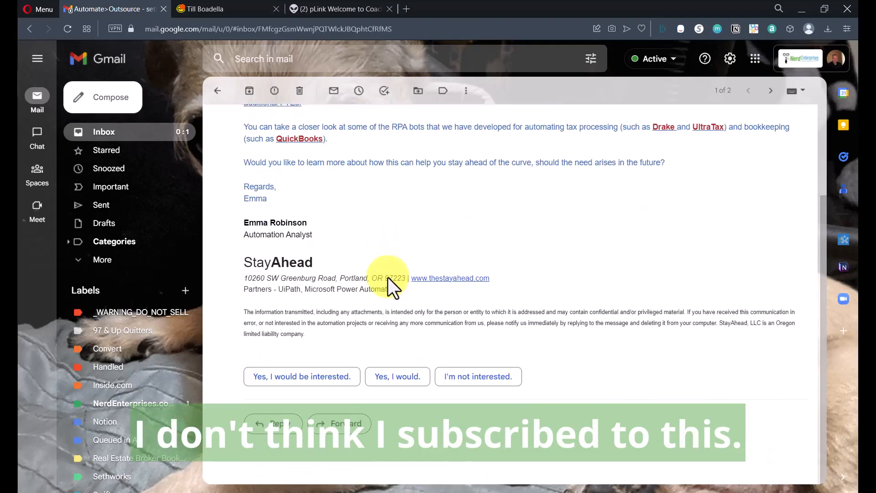
scroll(375, 320, up, 3)
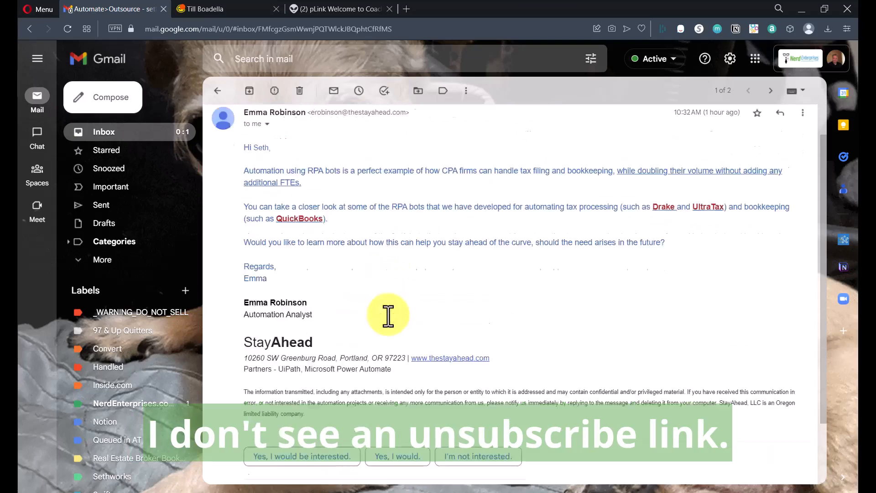
click(803, 155)
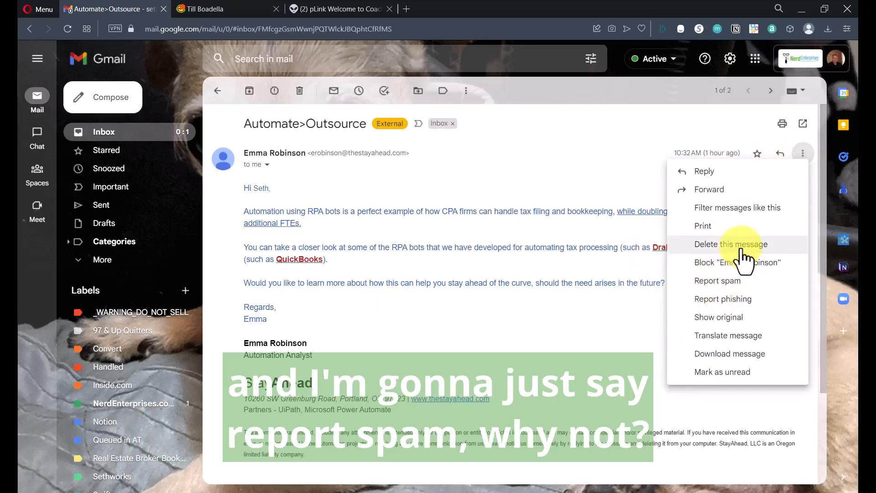
click(714, 282)
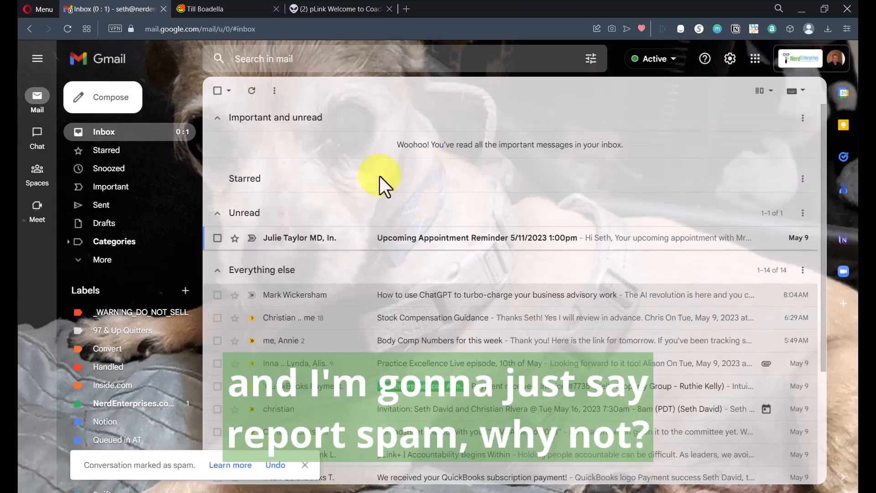
Step: Read the "Upcoming Appointment Reminder" email, return to the inbox without archiving it and refresh the message list
click(403, 237)
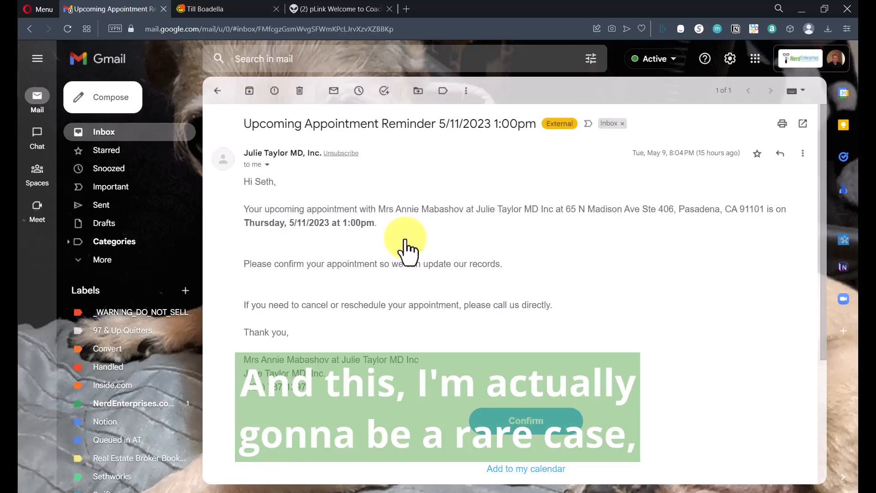
click(218, 91)
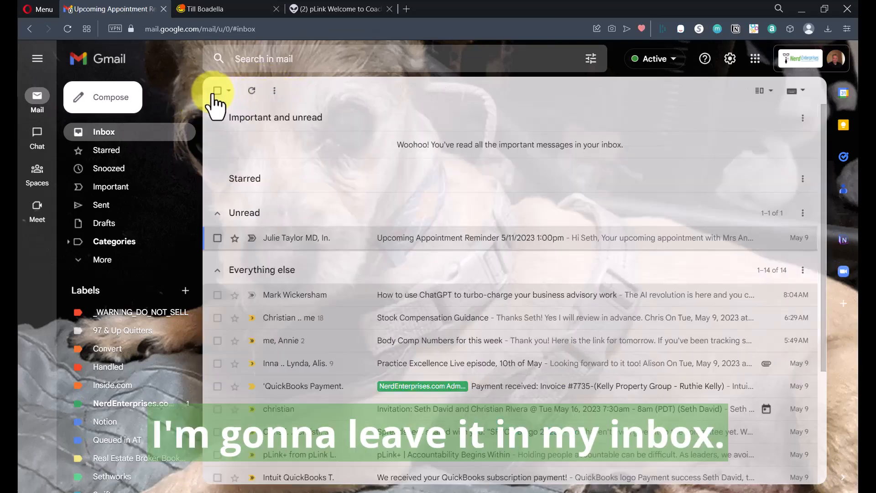
click(252, 91)
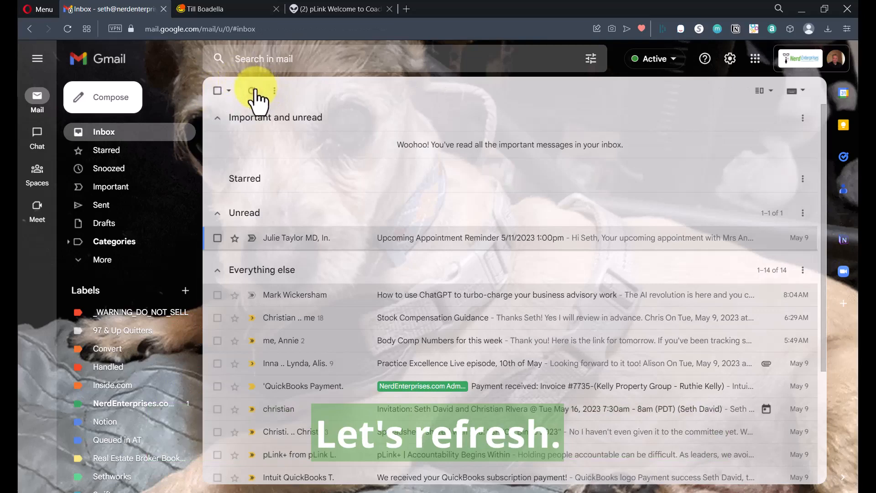
Step: Open and archive the "How to use ChatGPT to turbo-charge your business advisory work" and "Stock Compensation Guidance" conversations under Everything else
scroll(547, 224, down, 2)
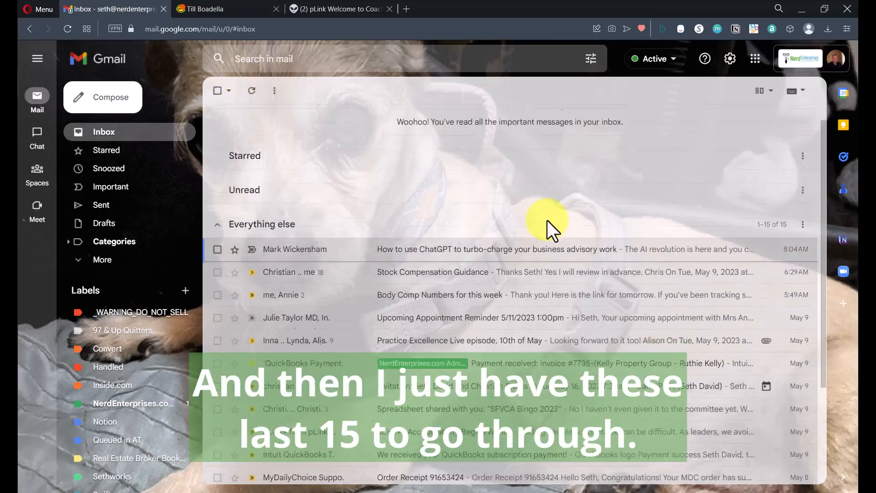
click(474, 218)
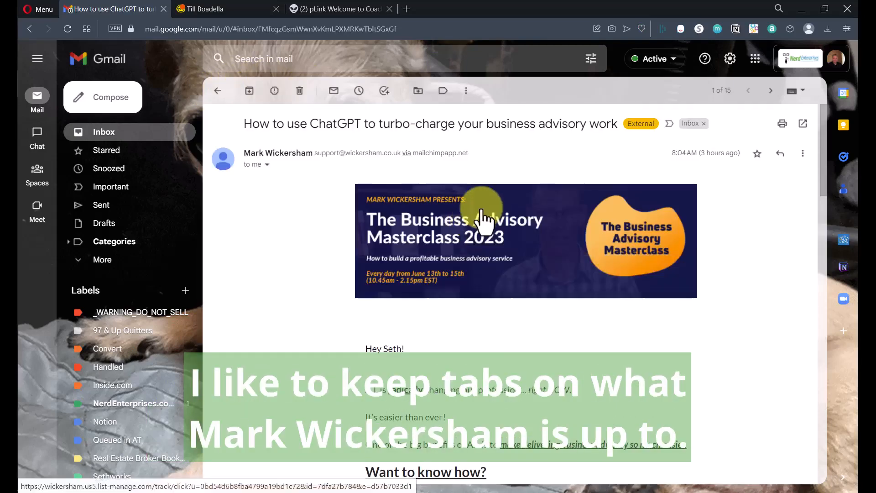
click(257, 94)
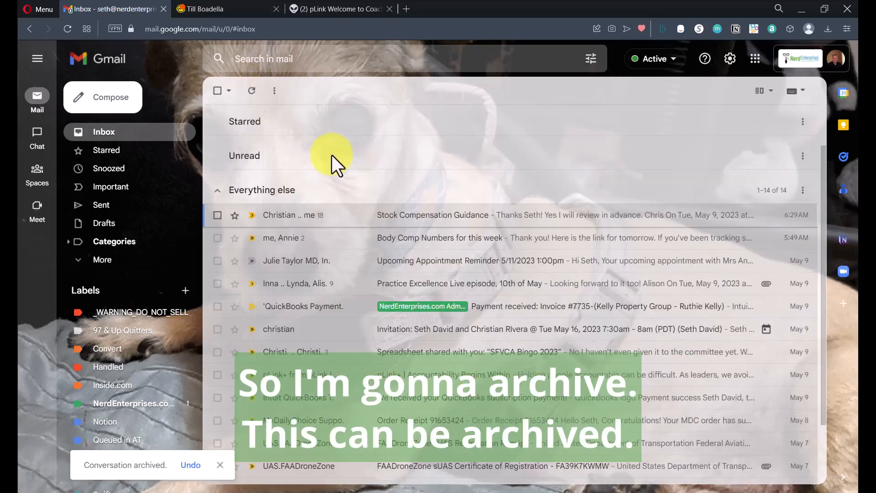
click(432, 215)
click(249, 93)
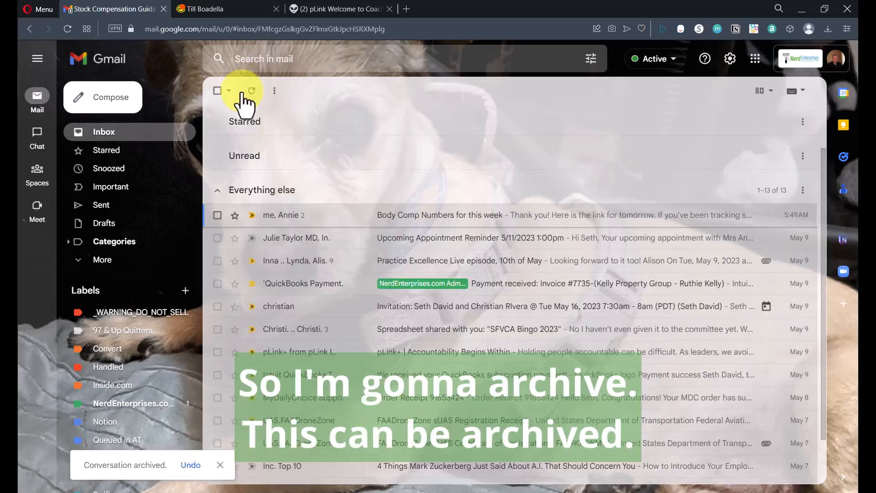
Step: Review "Body Comp Numbers for this week", star it and the "Upcoming Appointment Reminder" in the inbox, and refresh the list
click(443, 219)
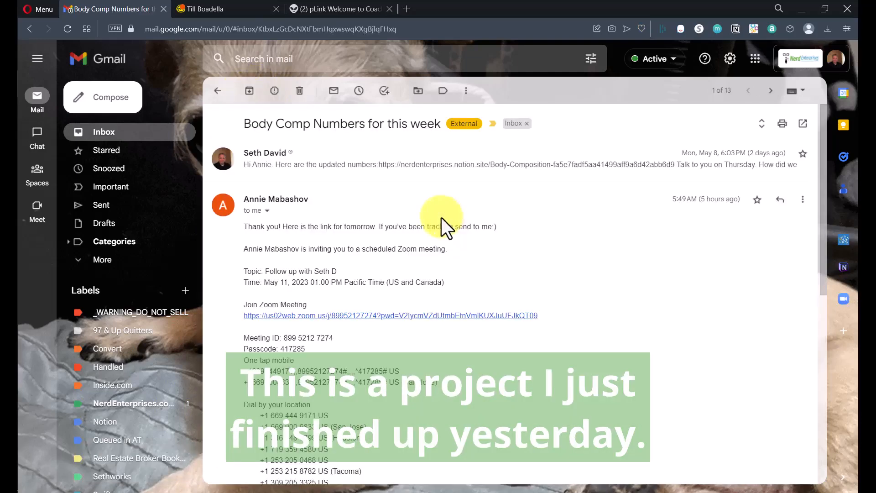
click(215, 92)
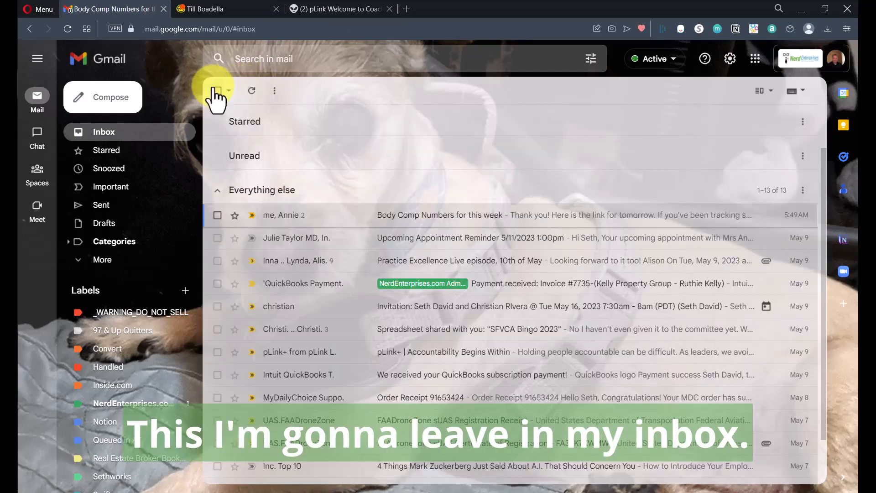
click(234, 215)
click(235, 237)
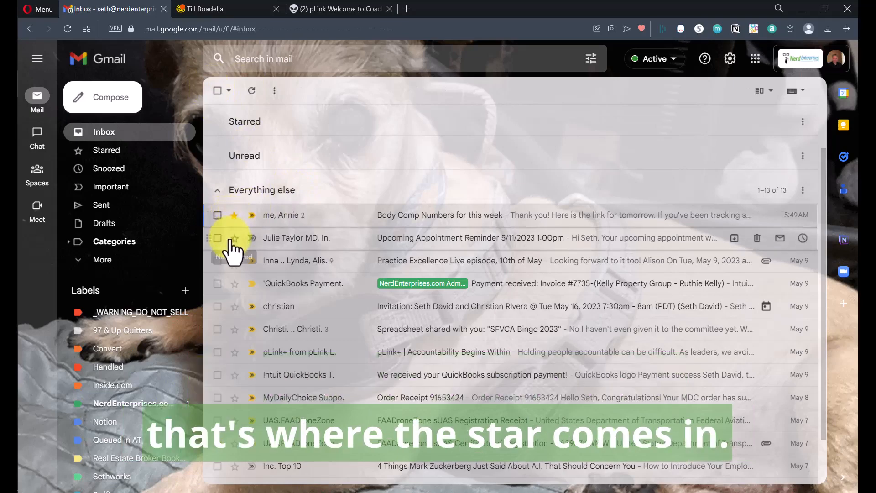
click(252, 91)
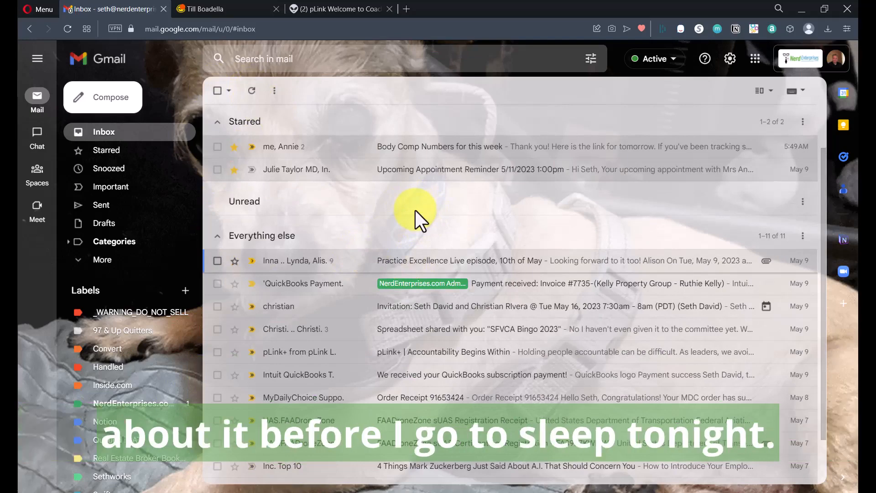
Step: Open and archive the "Practice Excellence Live episode, 10th of May" conversation and the QuickBooks payment confirmation
click(432, 263)
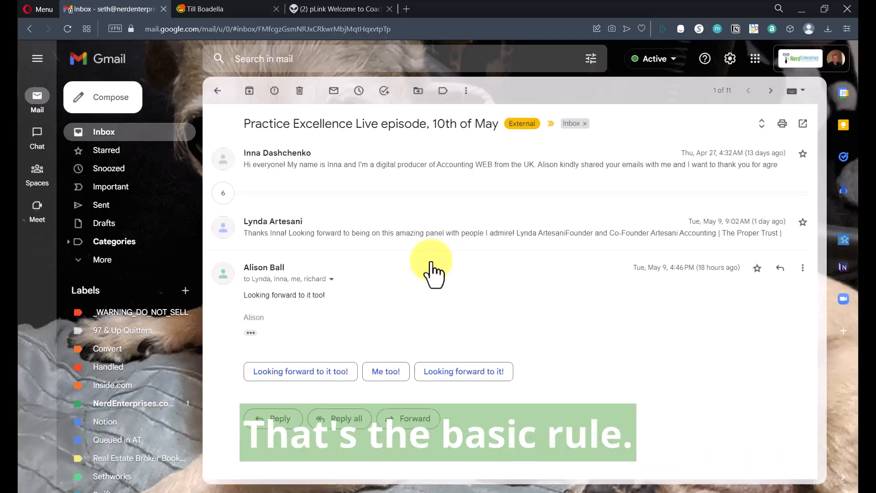
click(250, 90)
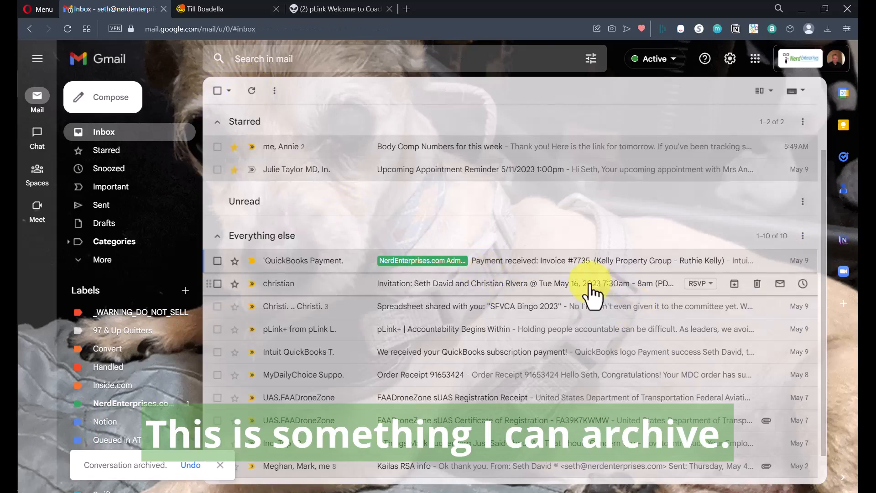
click(535, 262)
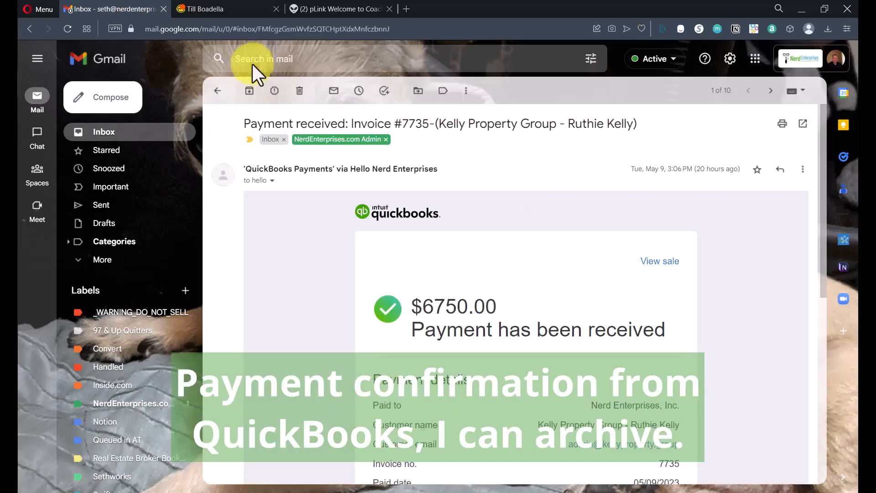
click(248, 90)
Step: Delete the May 16, 2023 calendar invitation and archive the "SFVCA Bingo 2023" spreadsheet-sharing conversation
click(418, 261)
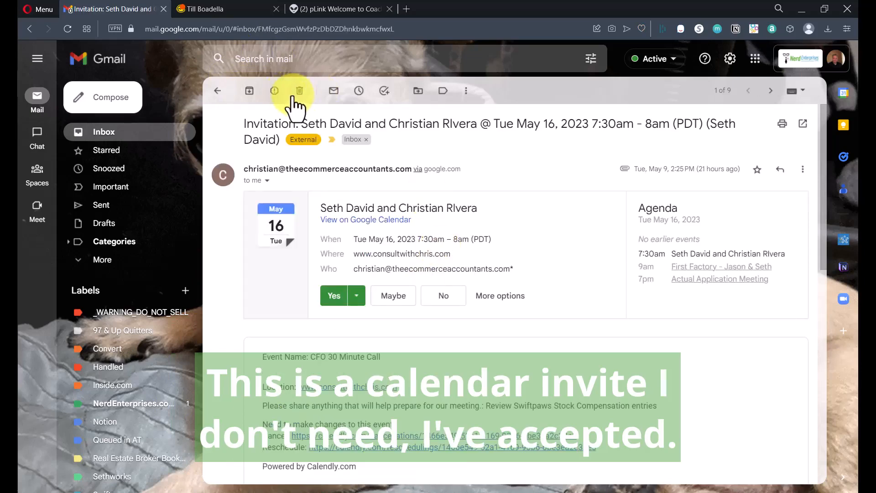
click(298, 93)
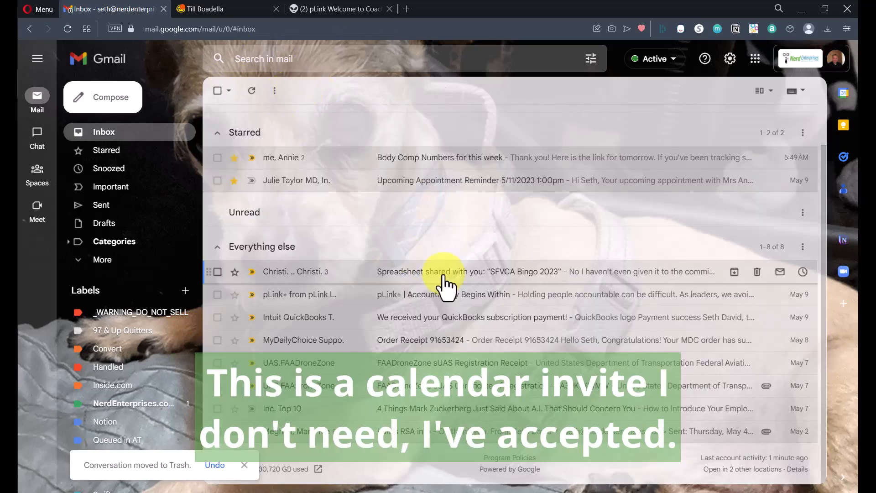
click(418, 274)
click(253, 90)
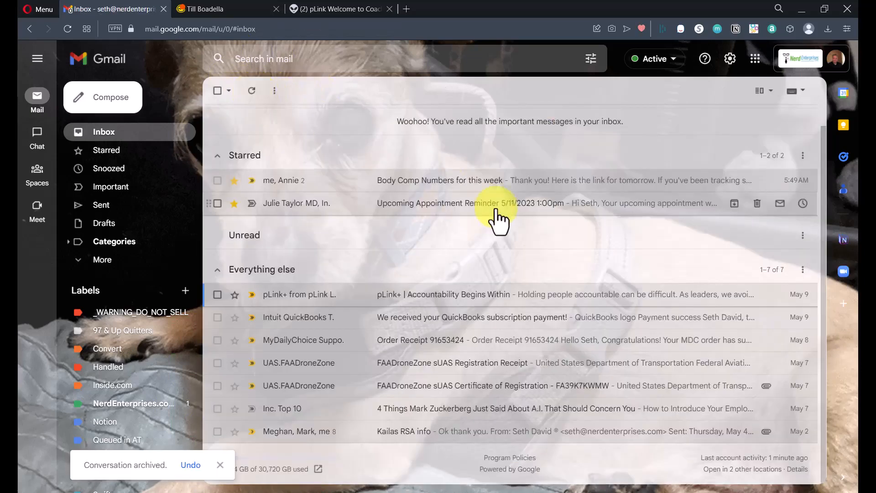
Step: Undo the archiving of the "SFVCA Bingo 2023" spreadsheet-sharing conversation and star it so it stays in the inbox
click(195, 465)
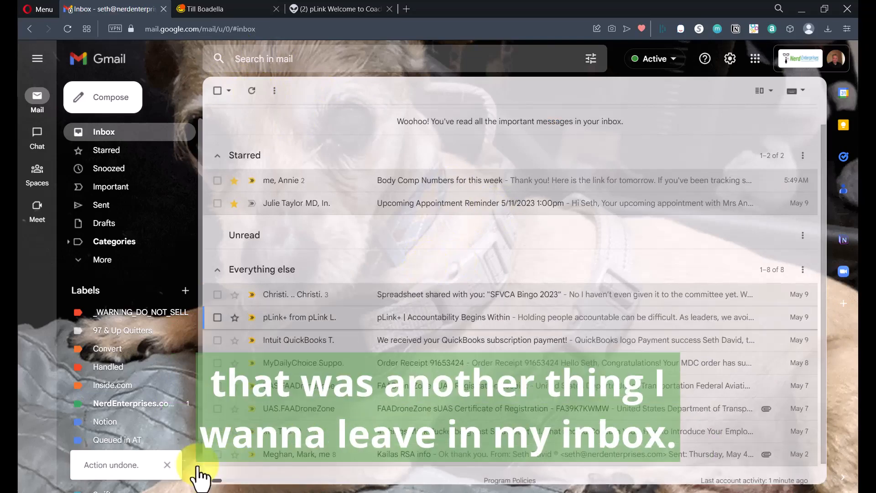
click(235, 295)
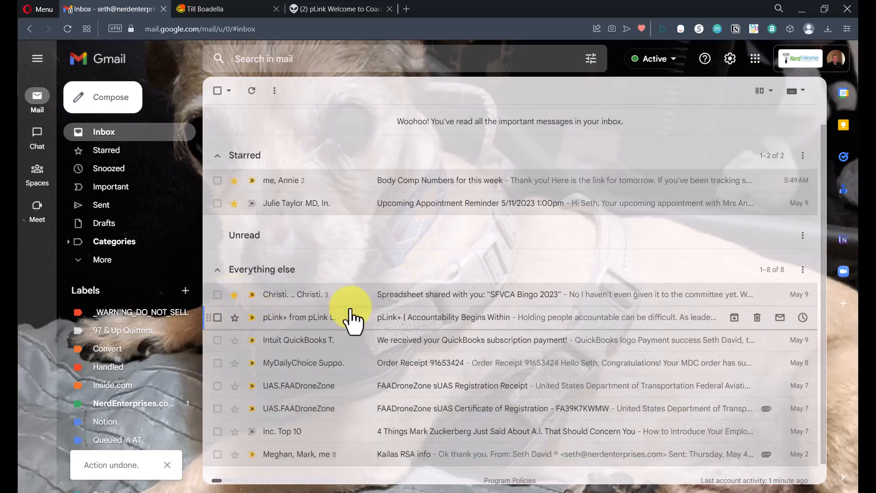
Step: Open and archive the "pLink+ | Accountability Begins Within" newsletter and the MyDailyChoice order receipt
click(408, 320)
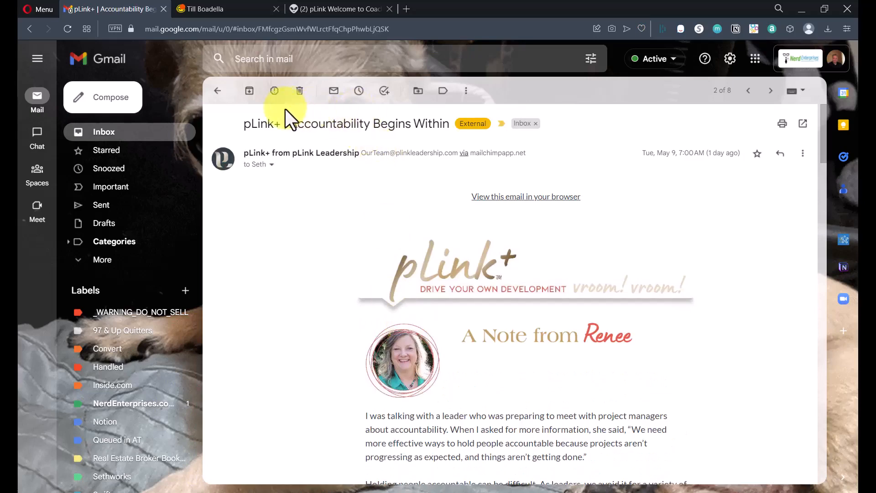
click(248, 91)
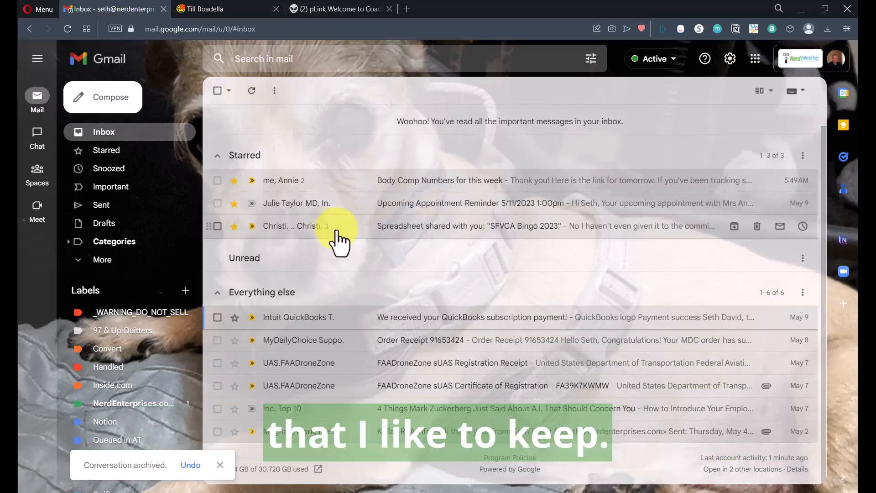
click(461, 347)
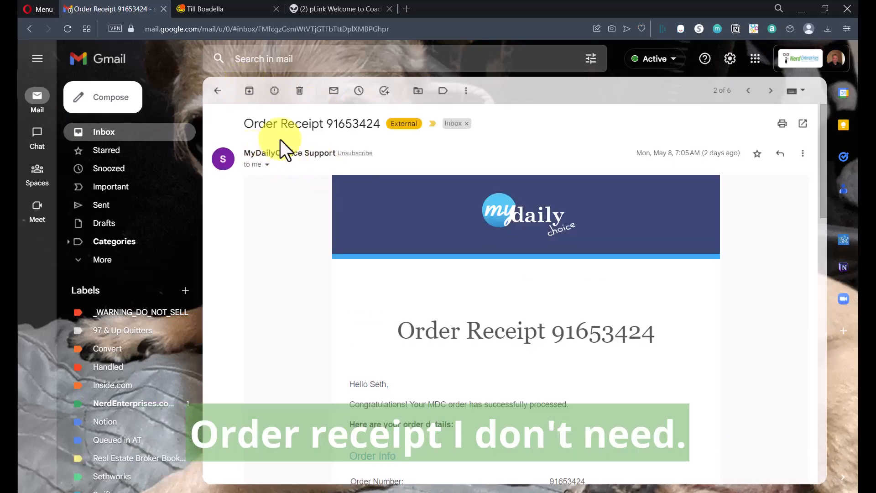
click(250, 91)
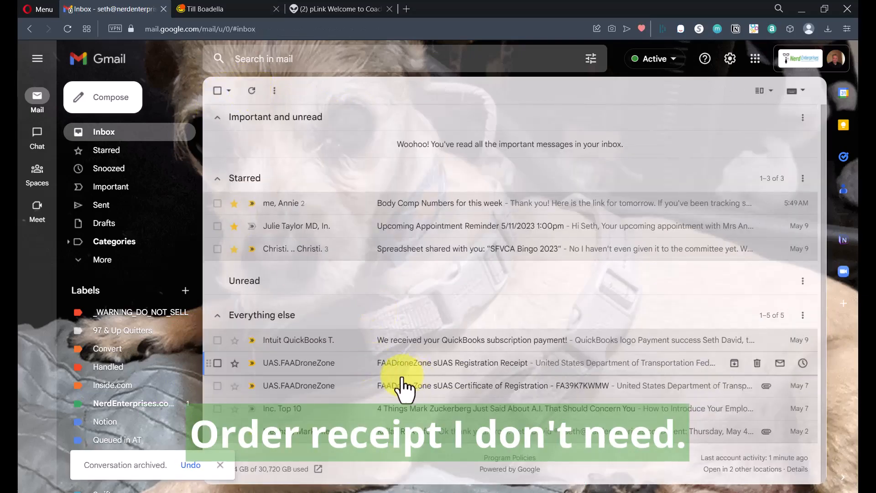
Step: Archive both FAADroneZone registration messages together, and open and archive the Inc. Top 10 newsletter about Mark Zuckerberg and A.I
click(218, 386)
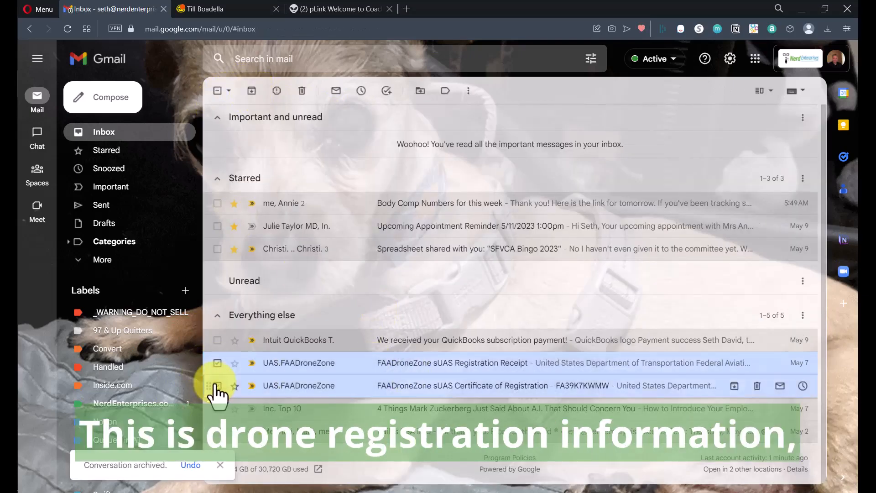
click(250, 93)
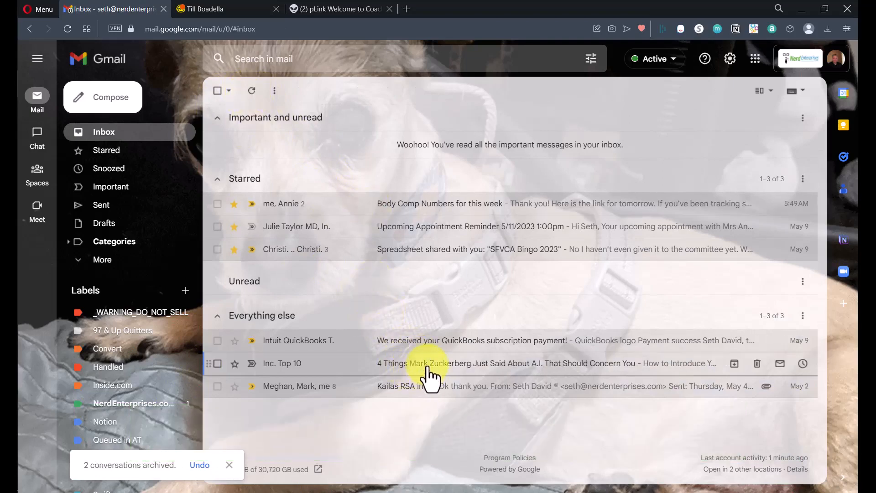
click(429, 370)
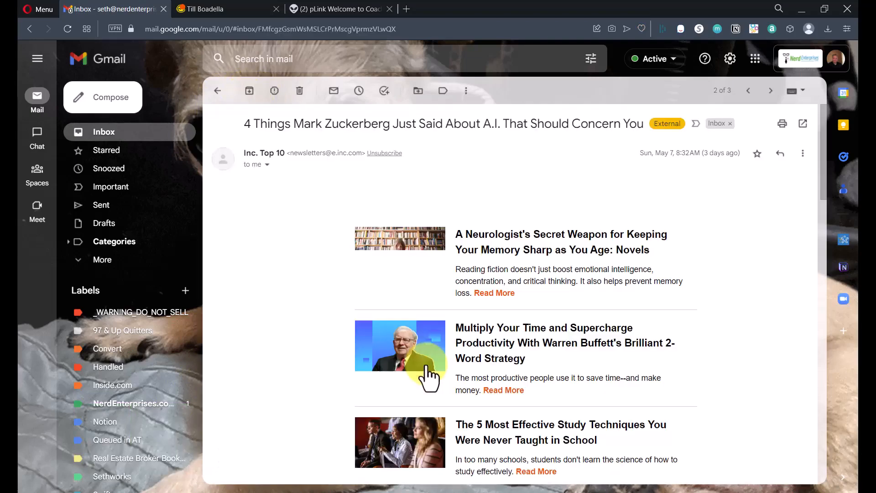
click(249, 92)
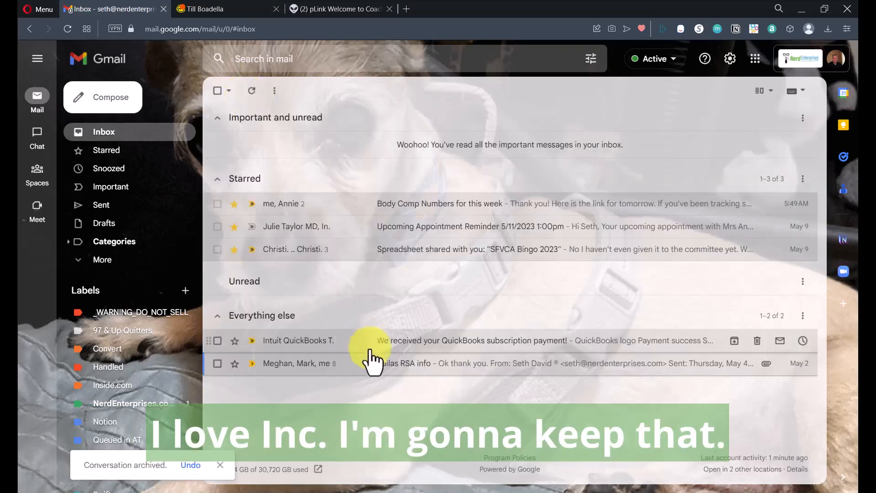
Step: Open and archive the May 2 "RSA info" conversation, and delete the new LinkedIn comment notification under Unread
click(403, 365)
click(249, 91)
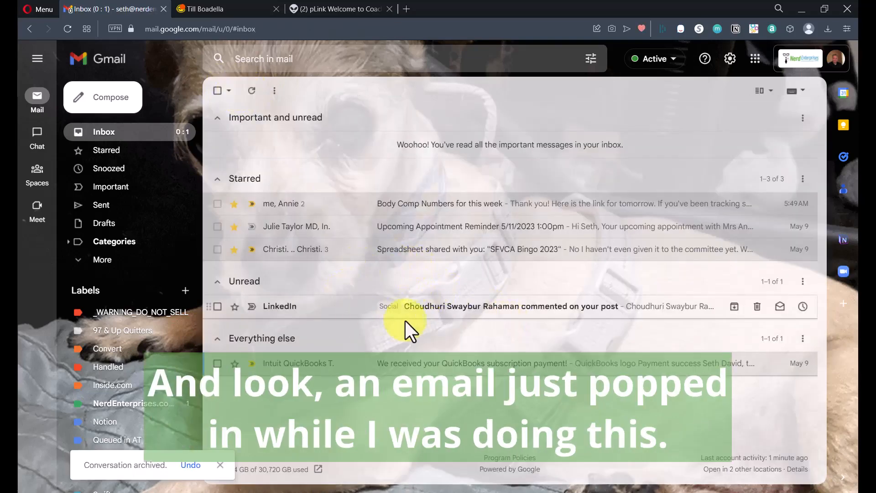
click(433, 319)
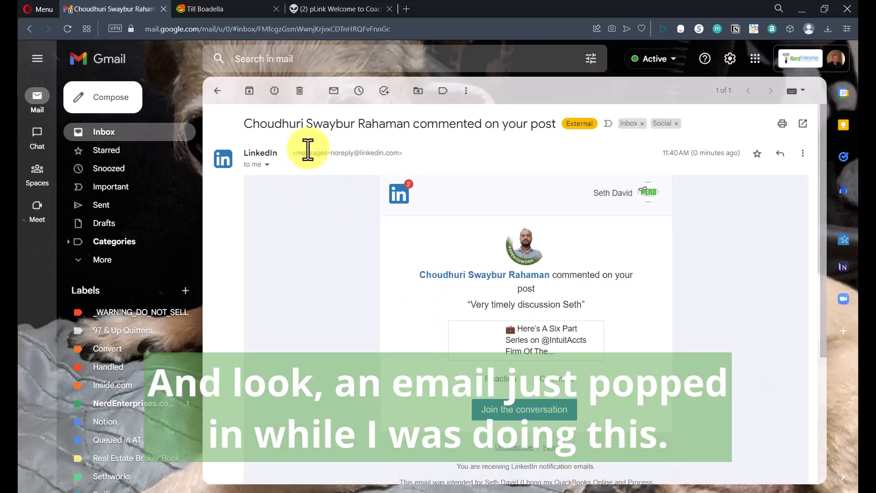
click(300, 92)
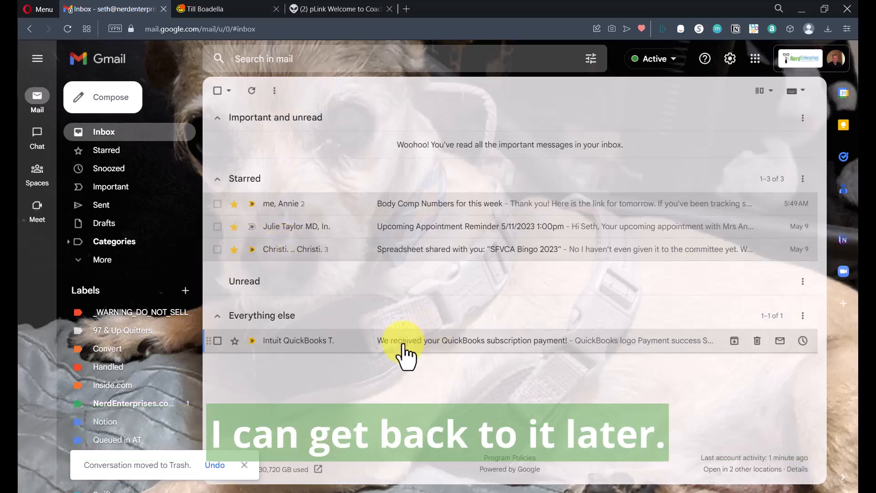
Step: Open and archive the QuickBooks subscription payment confirmation, and restore the stars on the conversations kept under Starred
click(406, 356)
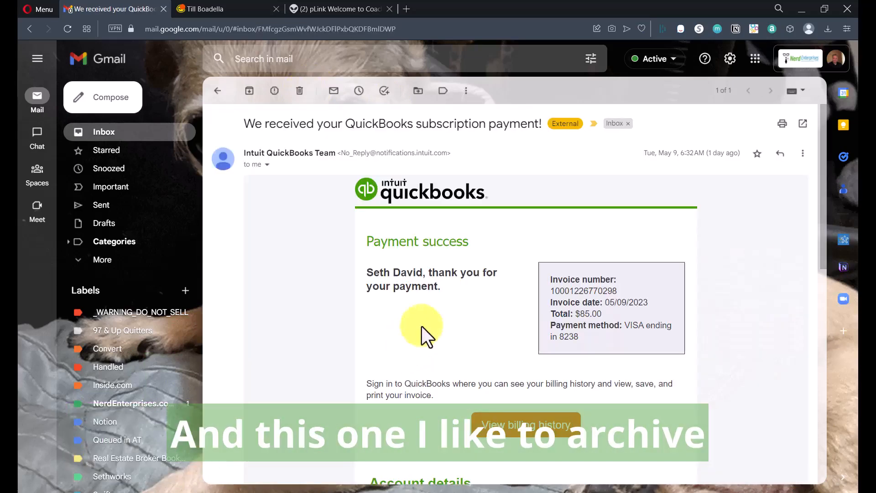
click(249, 92)
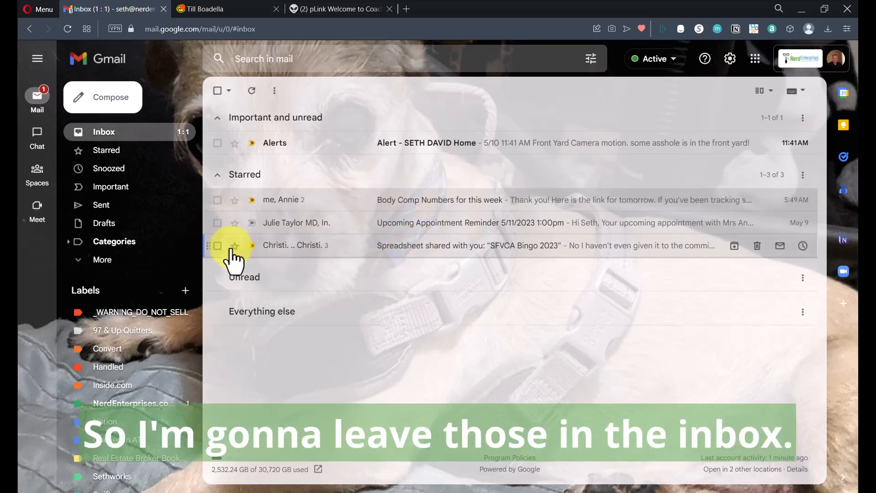
click(234, 246)
click(234, 222)
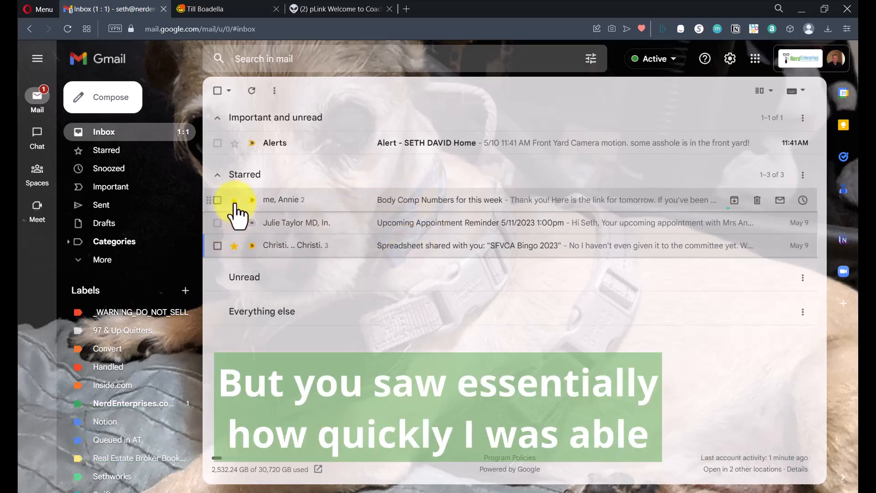